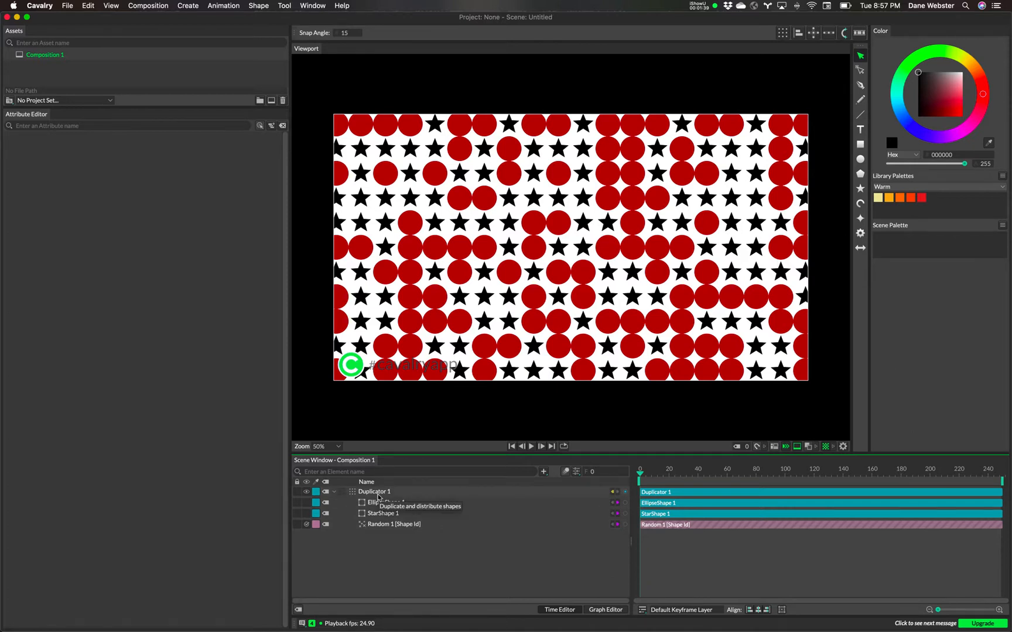
Step: Set the minimum of the Random behaviour driving Duplicator 1's Shape Id to 1, and close the opened attribute sets
click(377, 495)
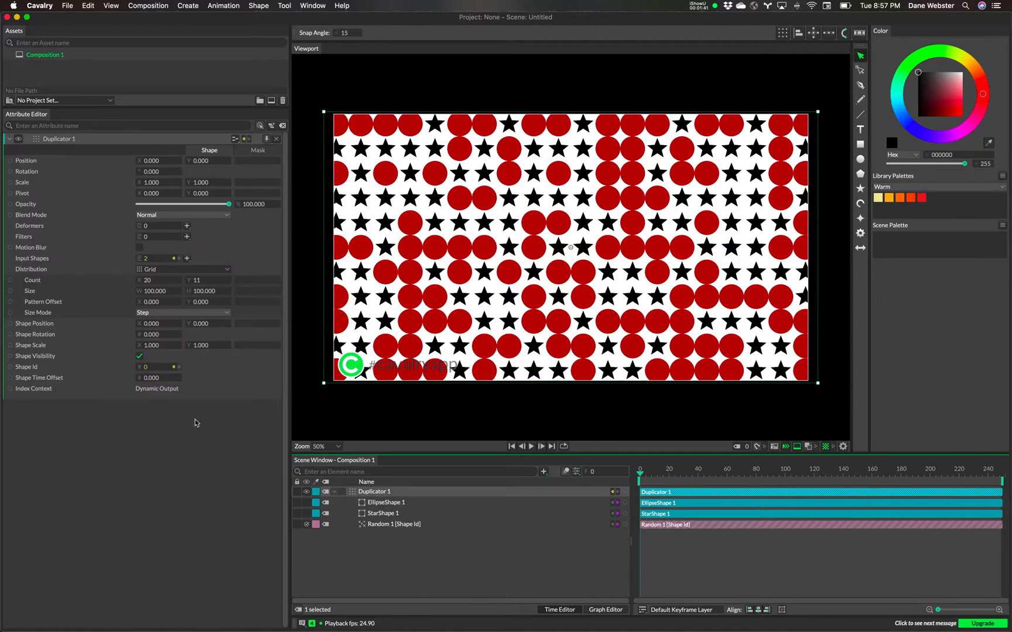
click(175, 367)
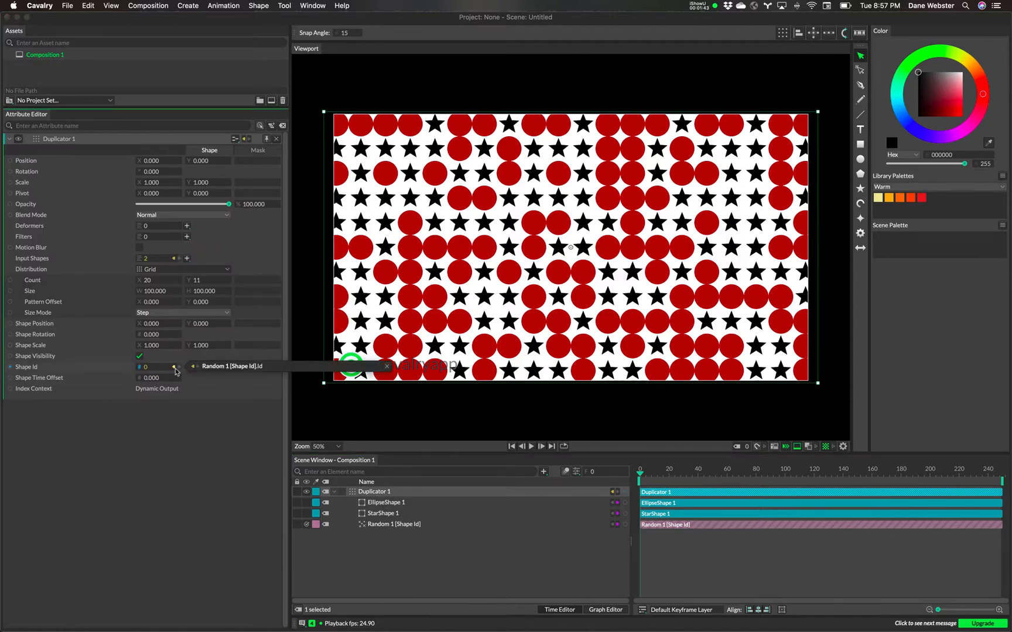
click(210, 367)
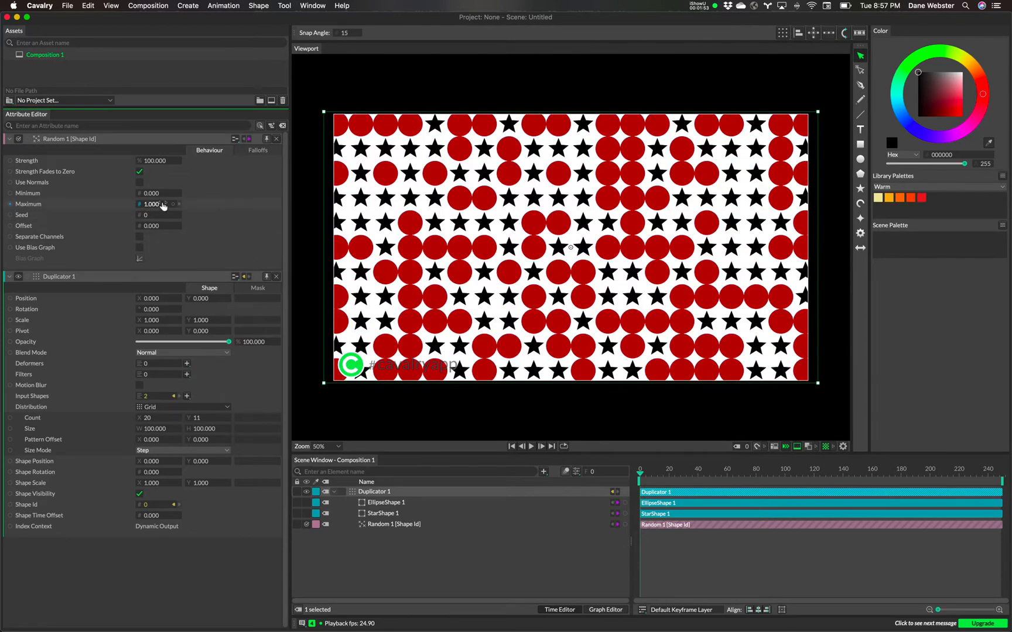
text(1)
key(Return)
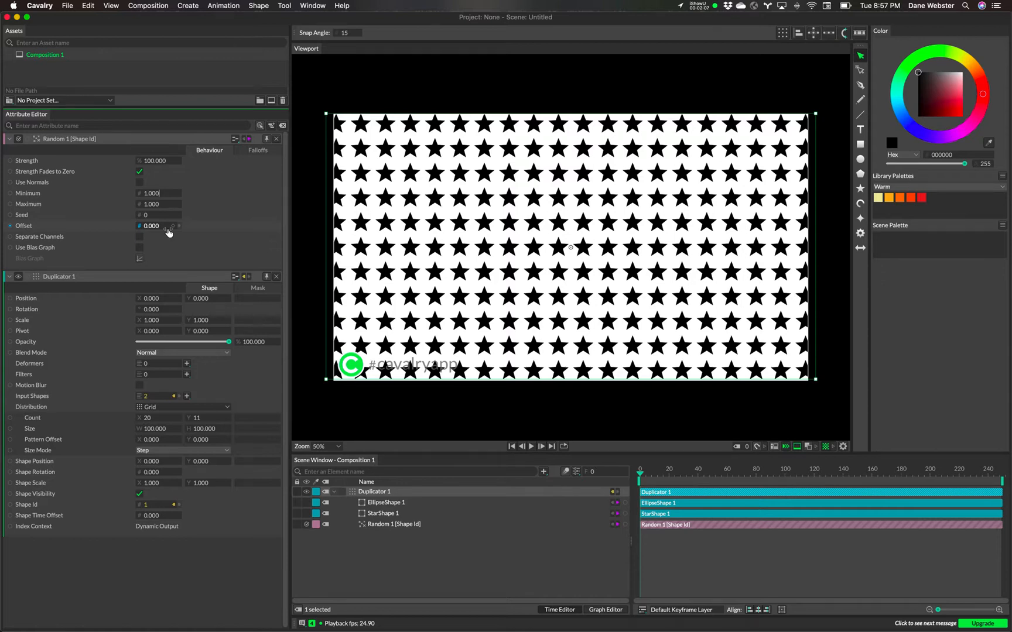
click(276, 139)
click(276, 139)
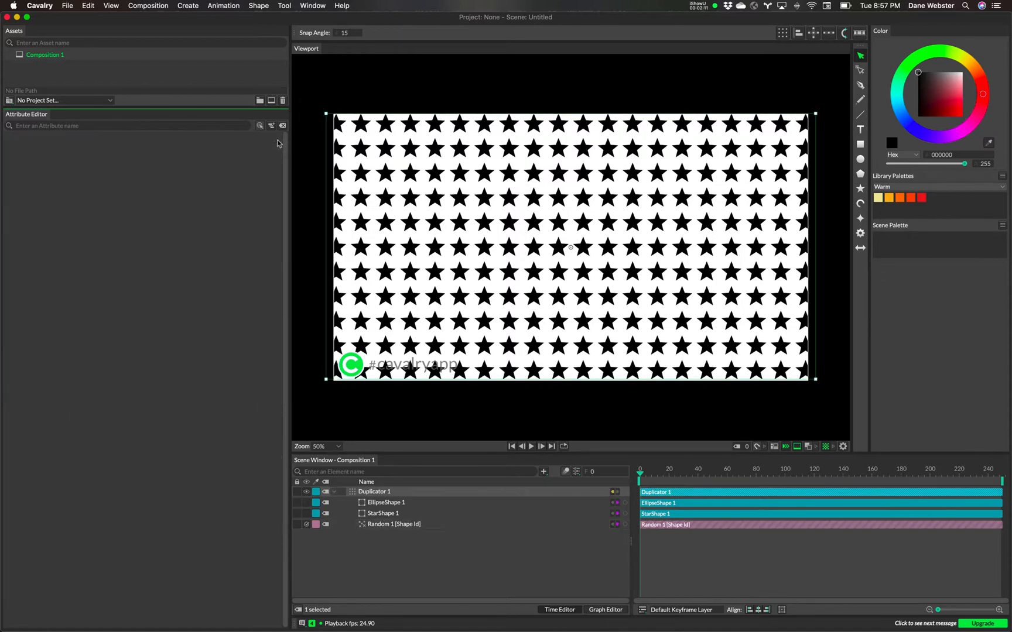
Step: Set StarShape 1 to 4 sides and increase its radius to 158
click(383, 515)
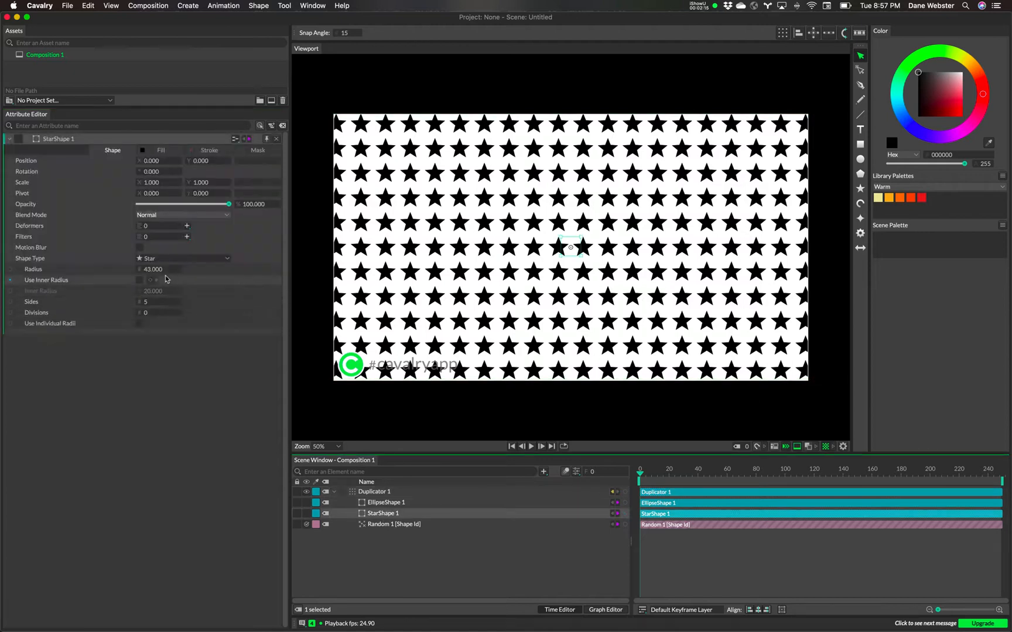
click(152, 303)
drag(152, 303, 152, 306)
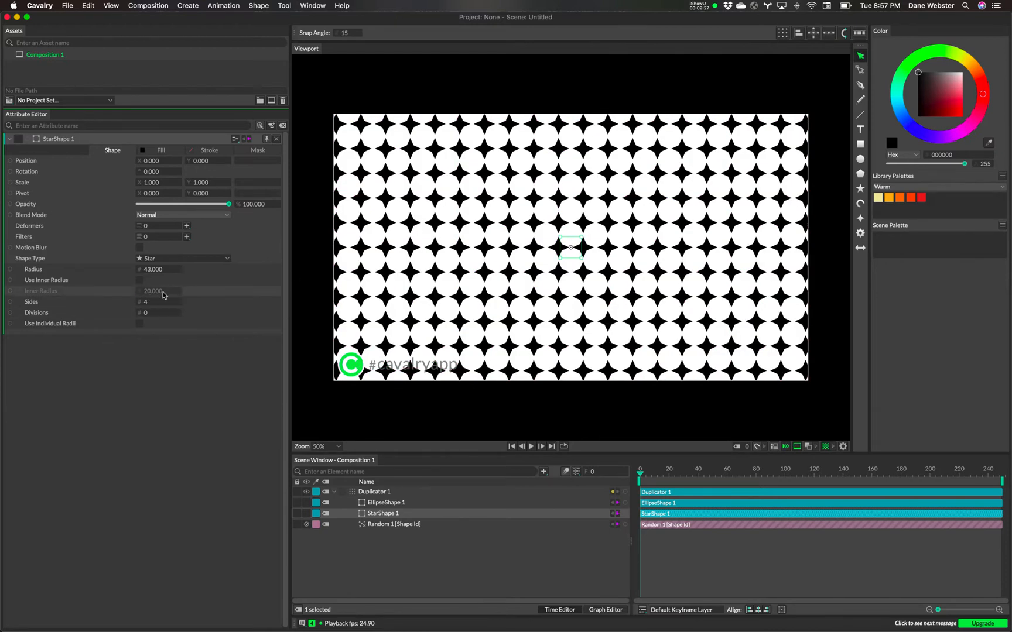
drag(149, 273, 203, 285)
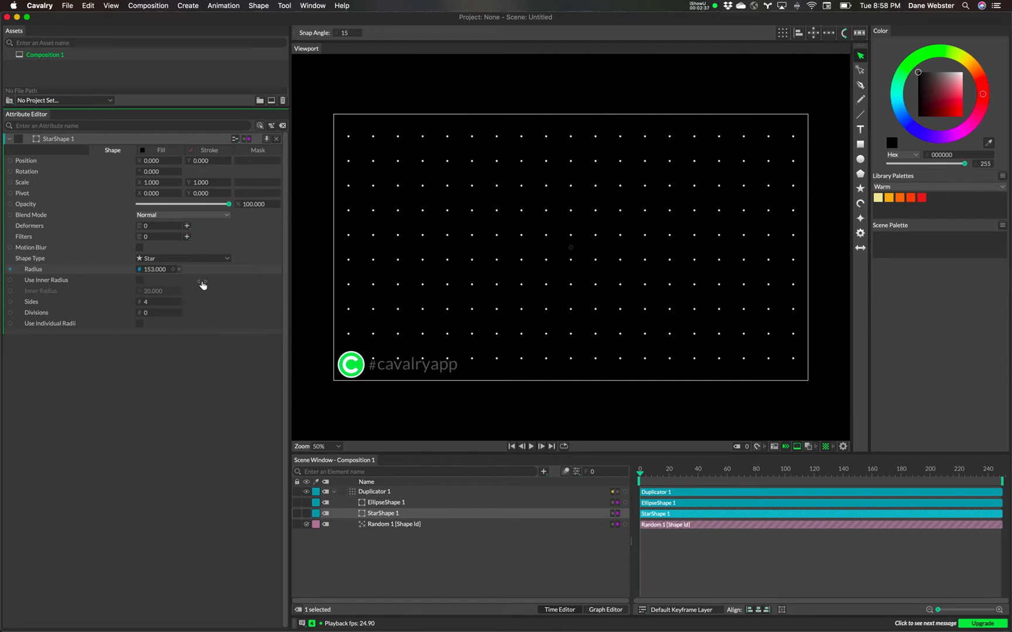
drag(203, 285, 202, 285)
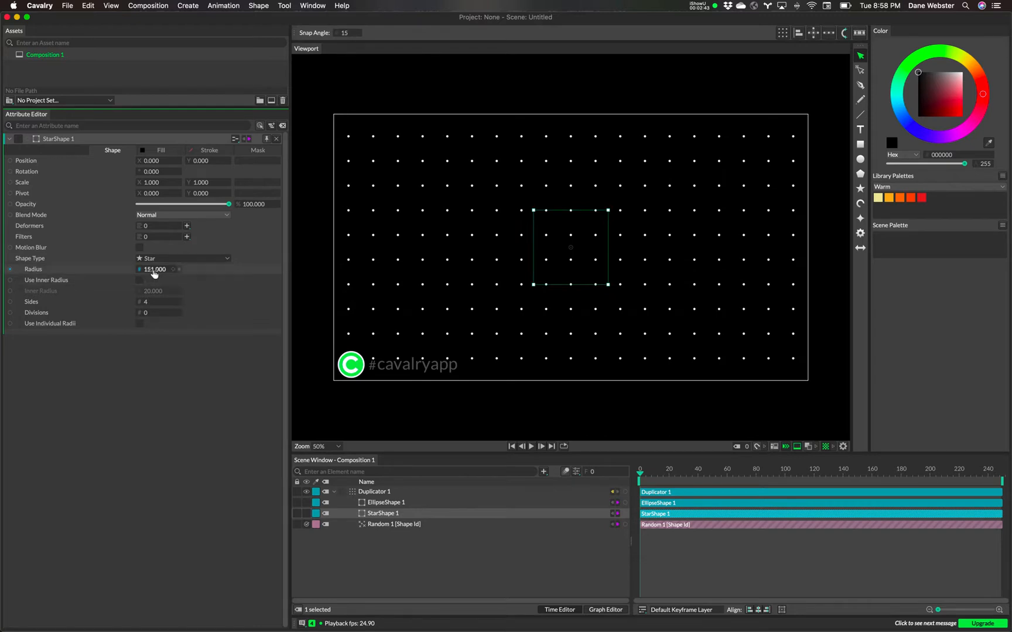
drag(154, 270, 158, 273)
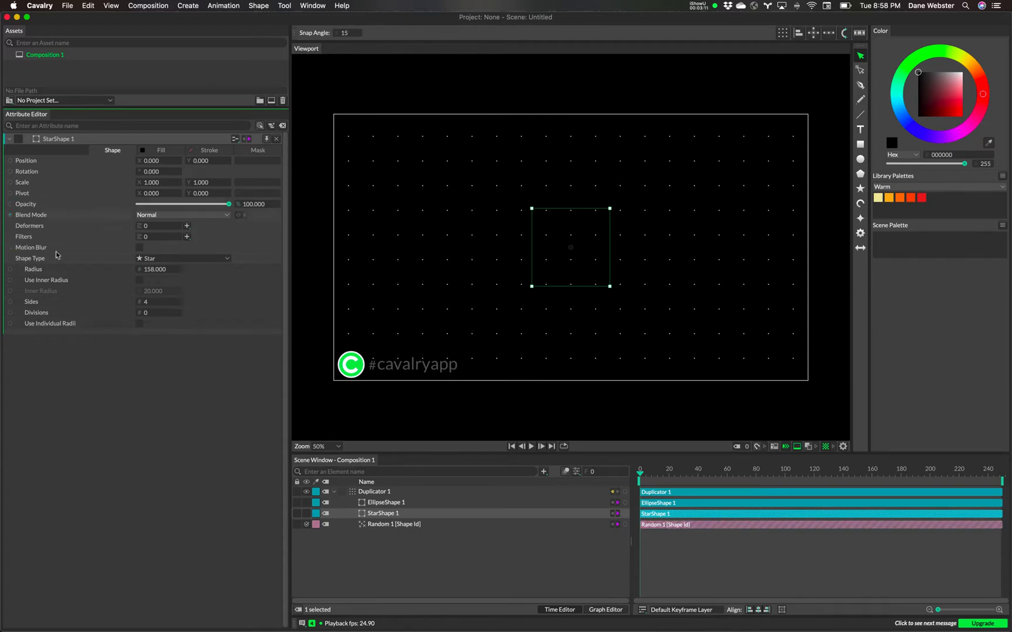
click(173, 302)
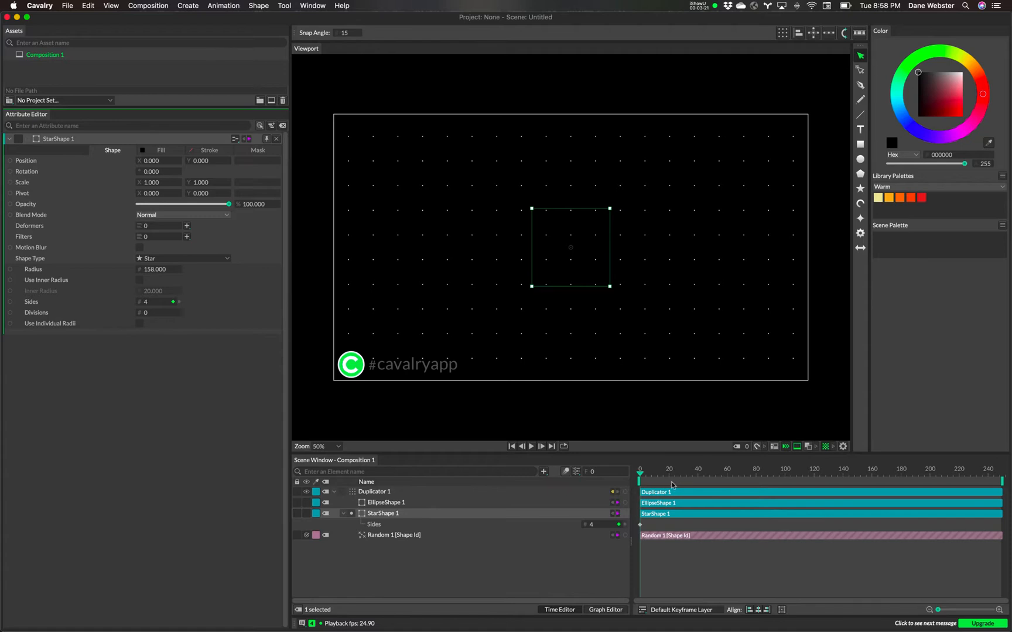
drag(641, 477, 655, 478)
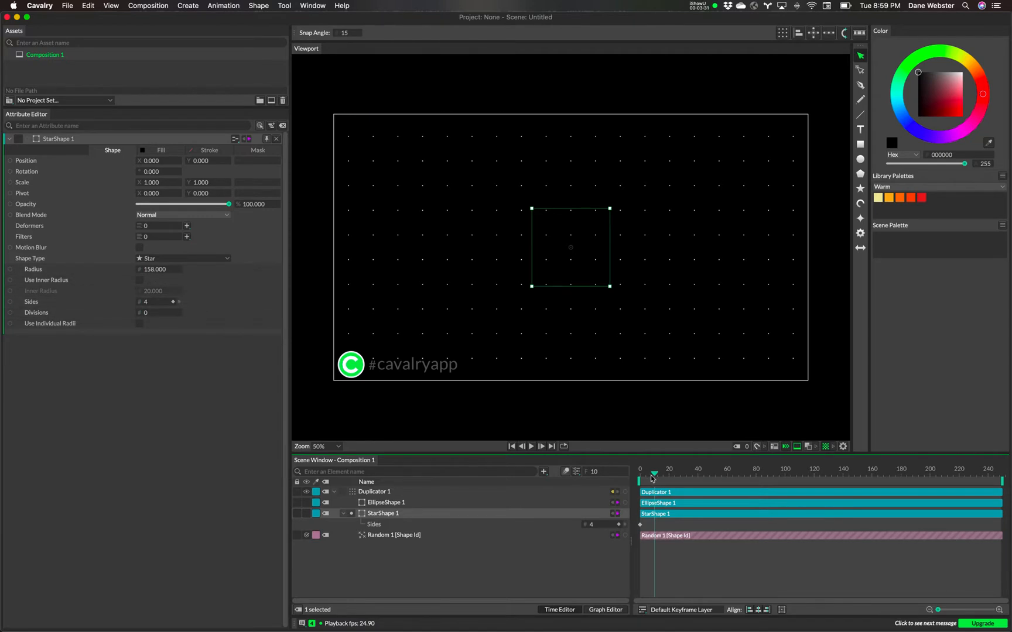
click(376, 526)
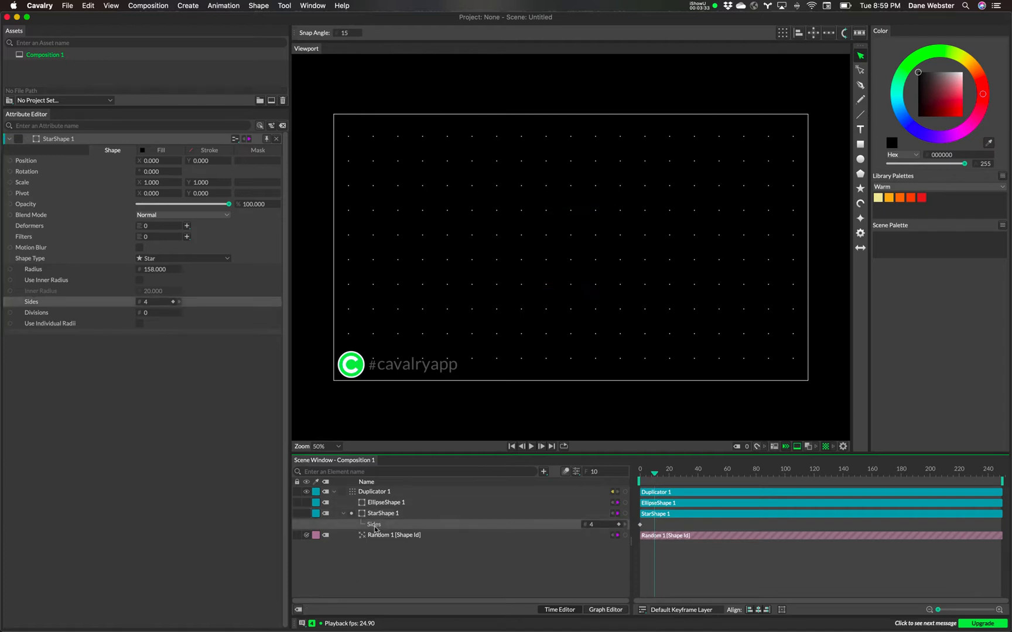
right_click(376, 527)
click(405, 400)
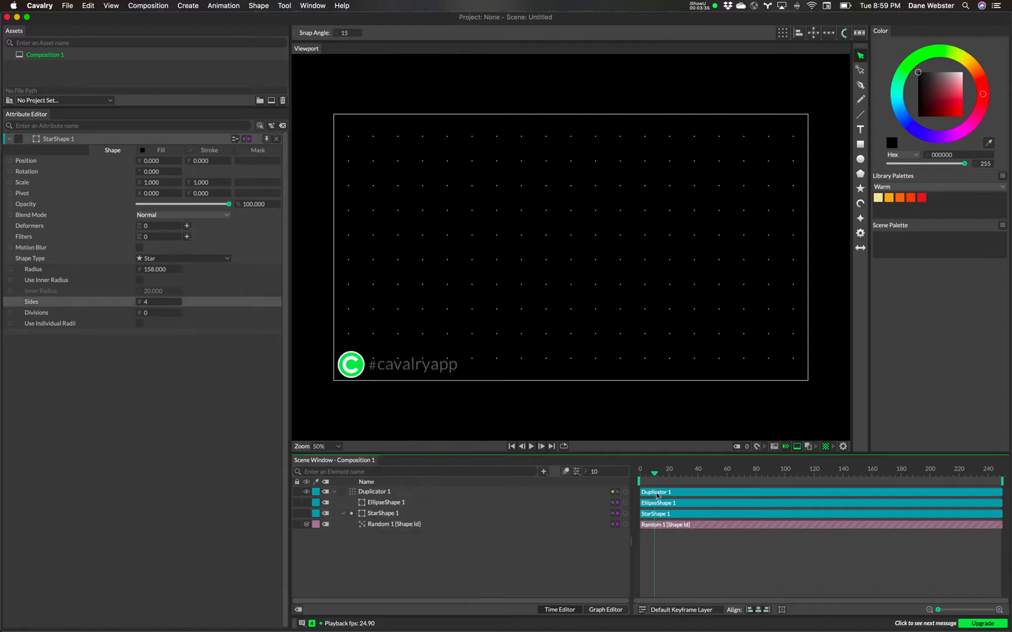
Step: Animate StarShape 1's radius with keyframes from 158 at frame 0 to 43 at frame 10
key(Home)
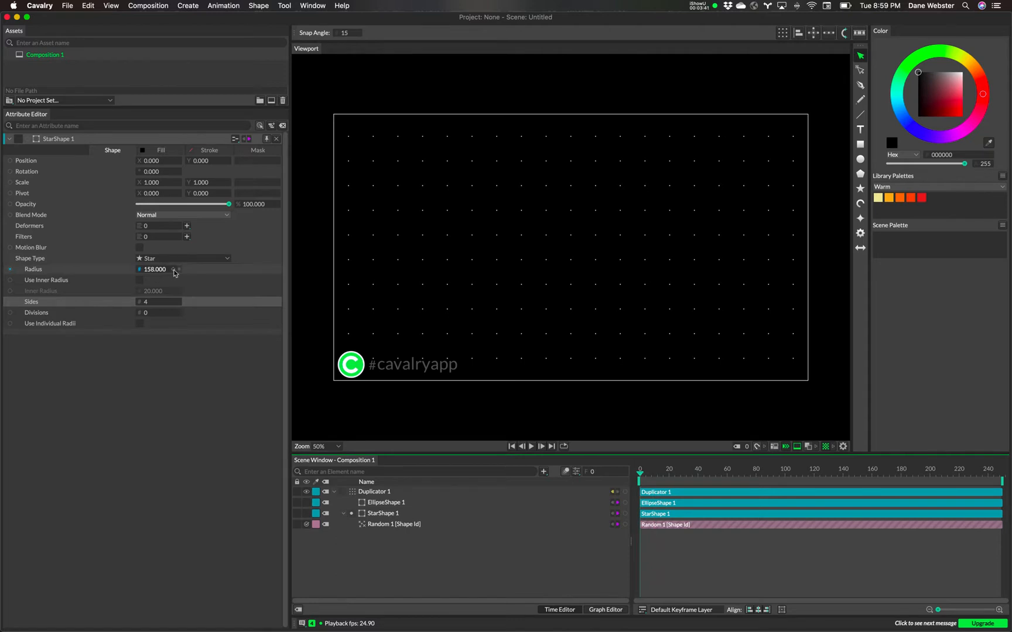
click(173, 269)
click(648, 476)
drag(649, 476, 656, 477)
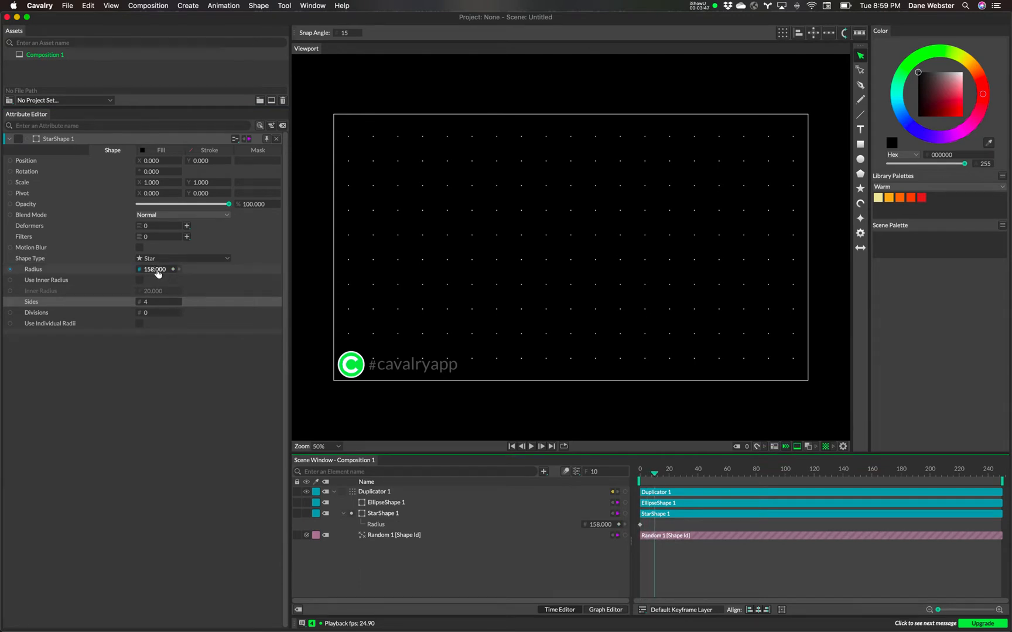
drag(157, 273, 98, 282)
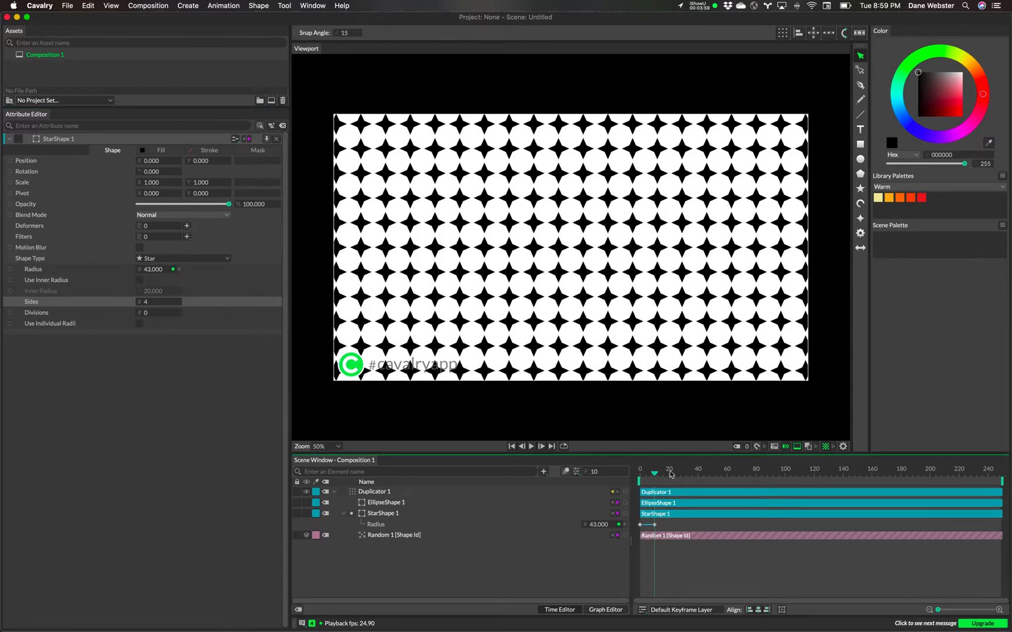
drag(658, 474, 656, 477)
mouse_move(656, 475)
mouse_down()
mouse_move(637, 476)
mouse_move(654, 477)
mouse_up()
Step: Add a Random behaviour to StarShape 1's Sides attribute and open that behaviour's settings
right_click(40, 304)
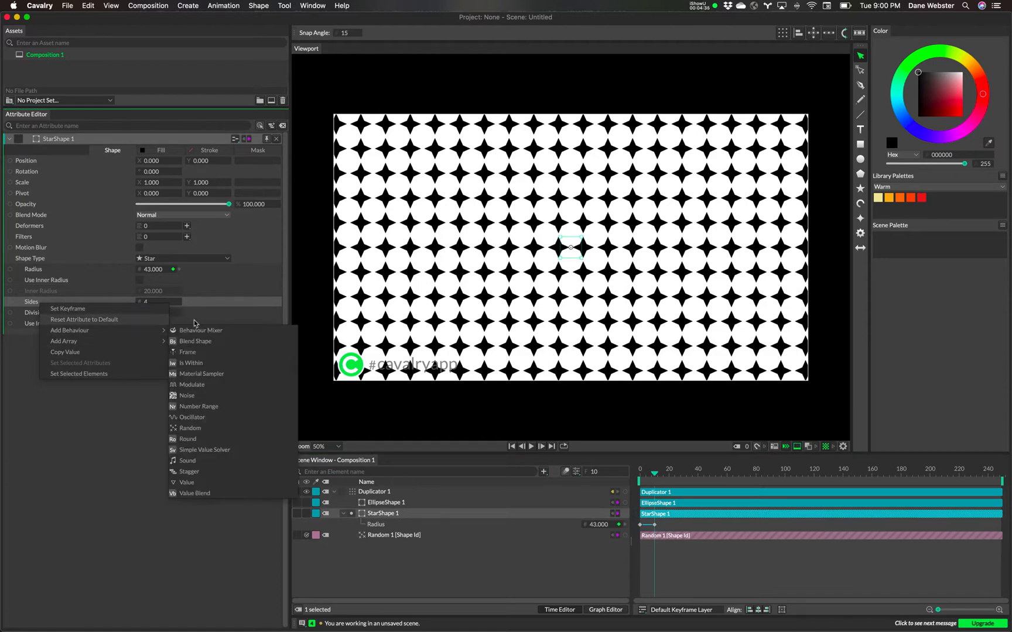
mouse_move(168, 332)
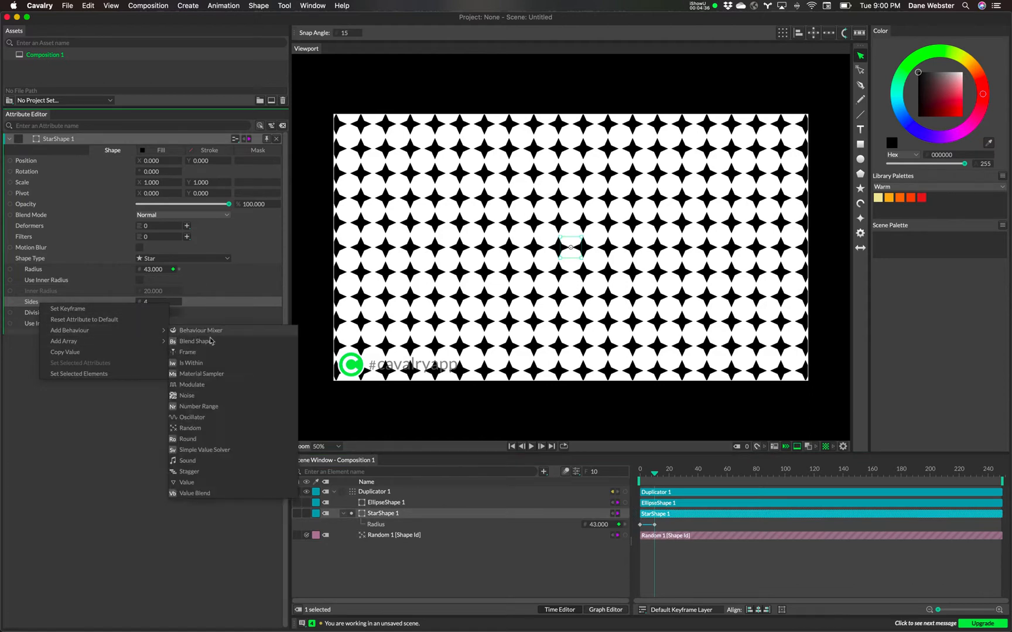
click(183, 428)
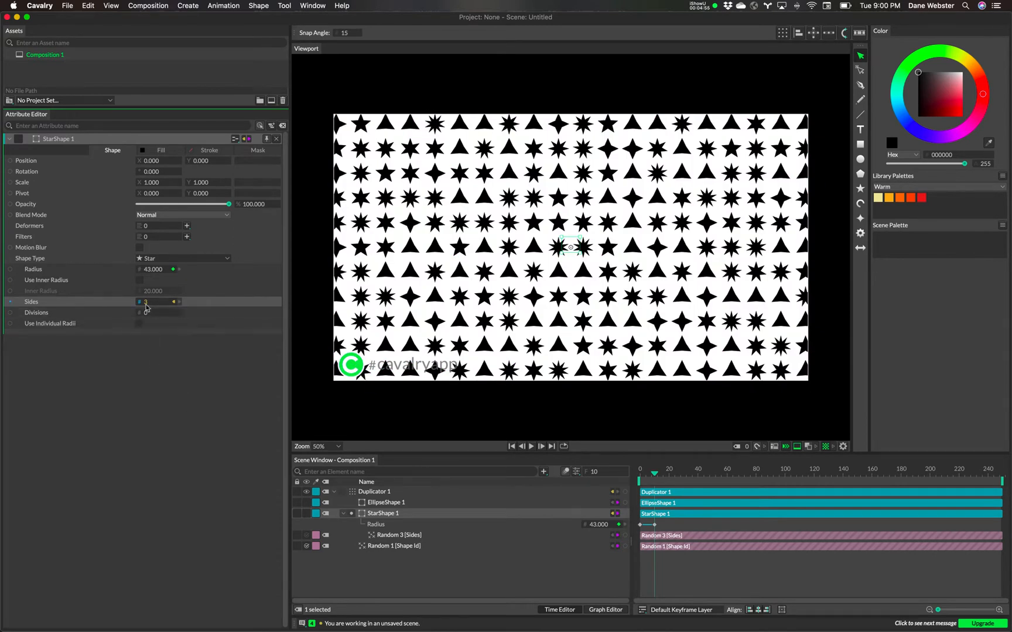
click(174, 303)
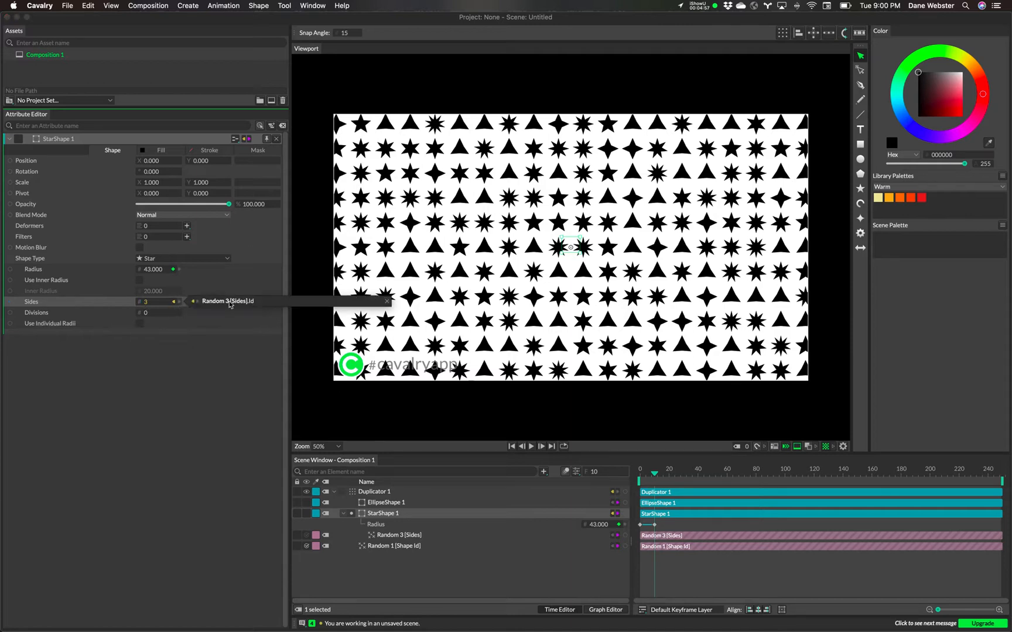
click(396, 537)
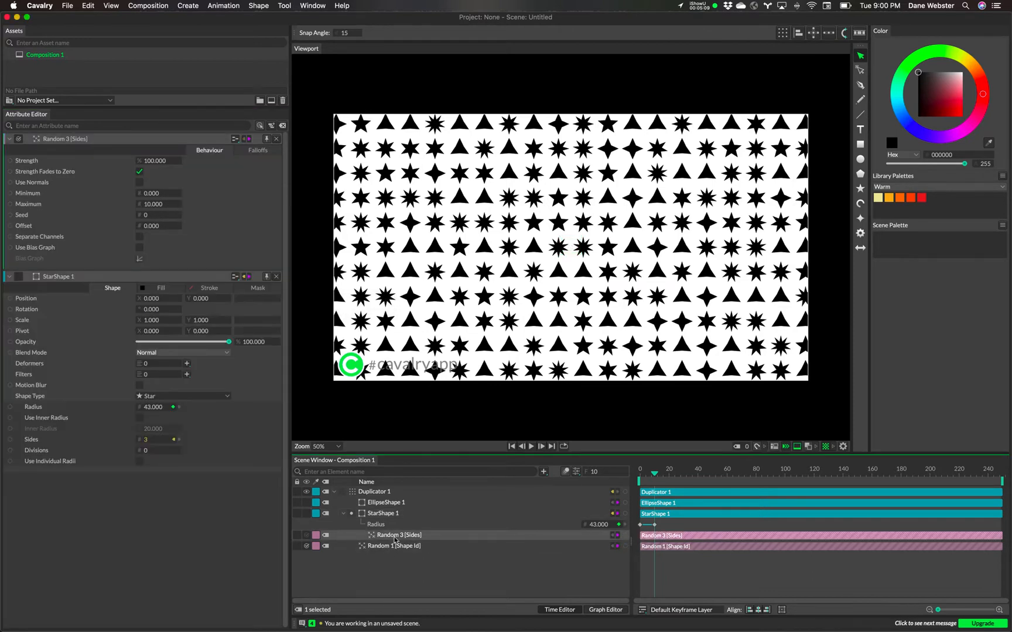
right_click(396, 538)
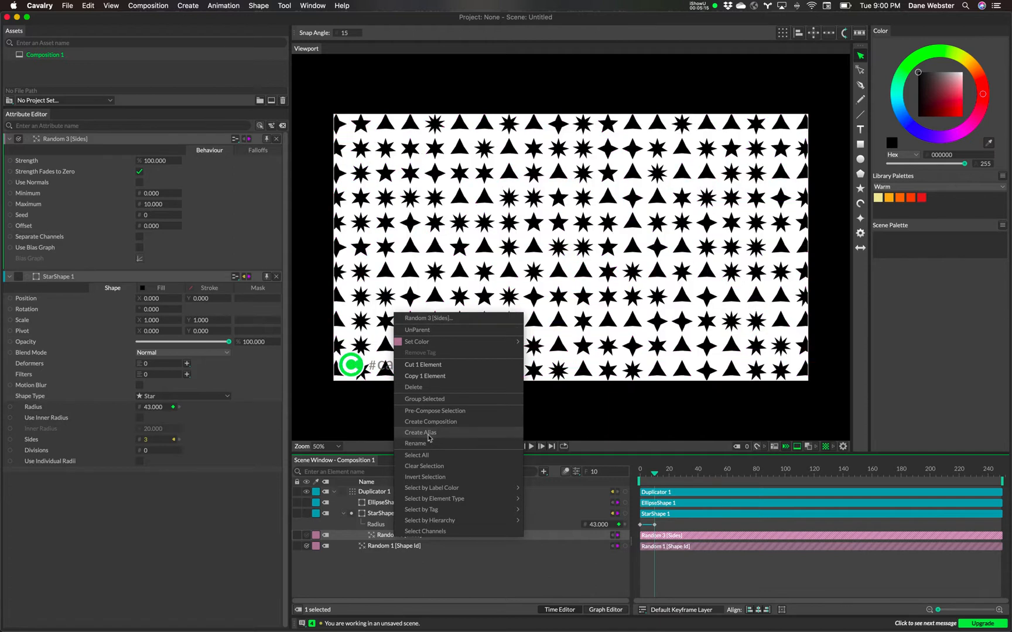
click(431, 601)
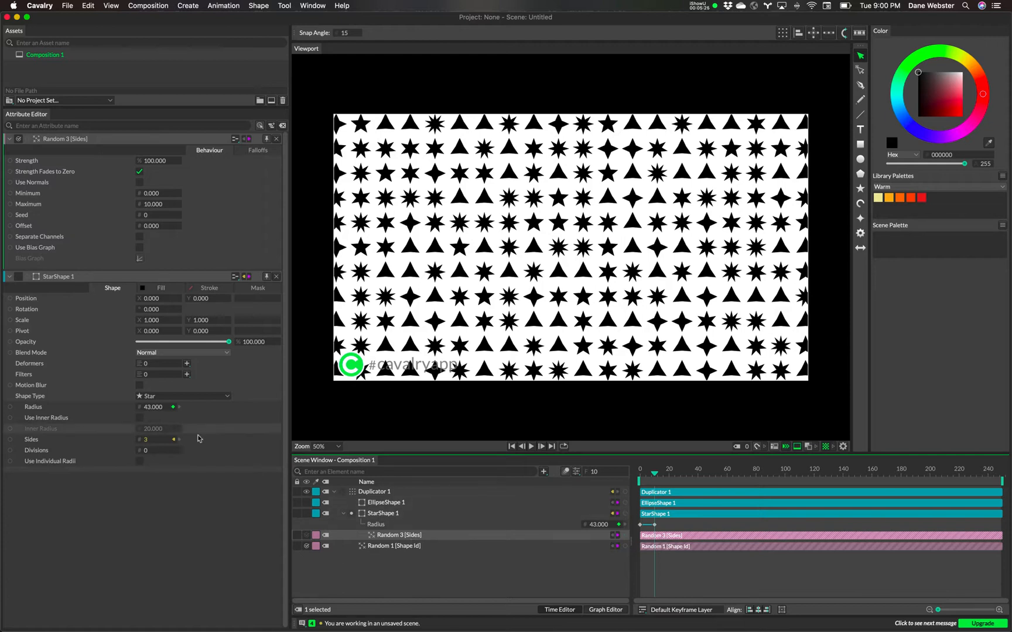
Step: Set the Sides Random behaviour's minimum to 4 and its maximum to 8
click(151, 195)
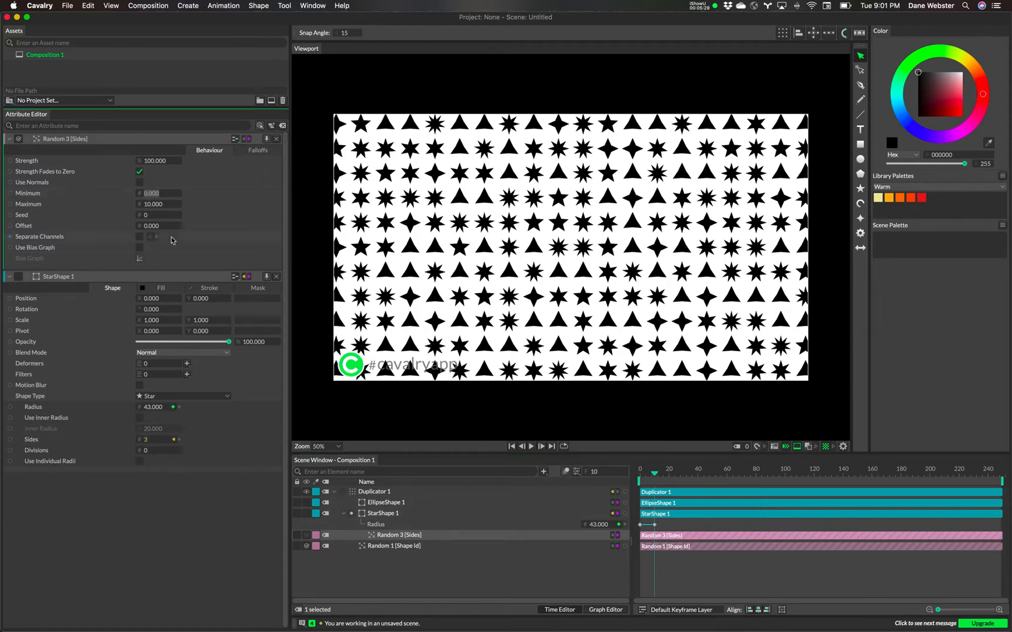
text(4)
key(Return)
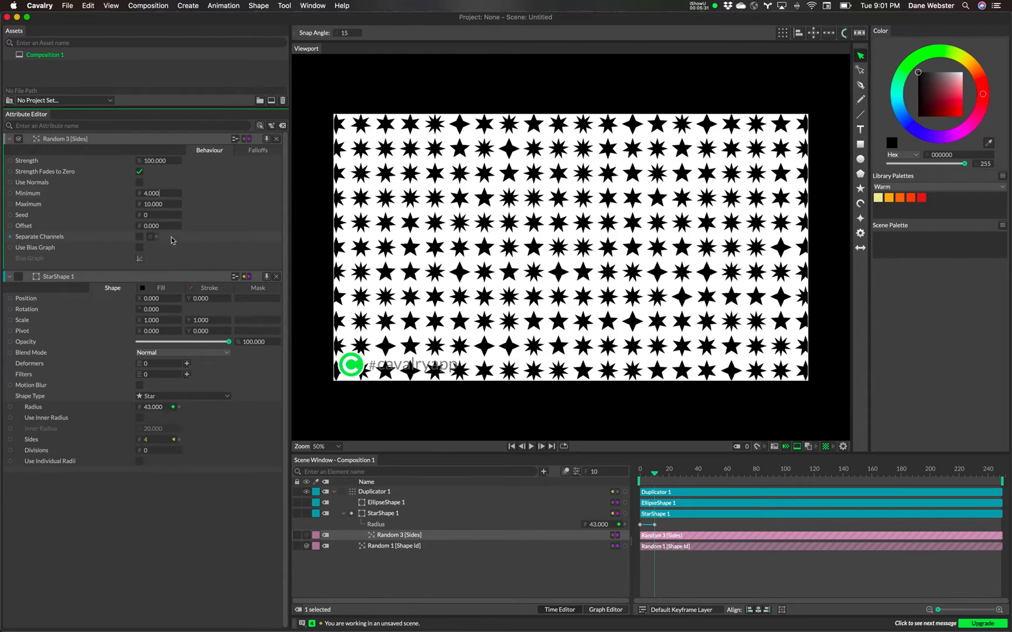
click(158, 204)
text(8)
key(Return)
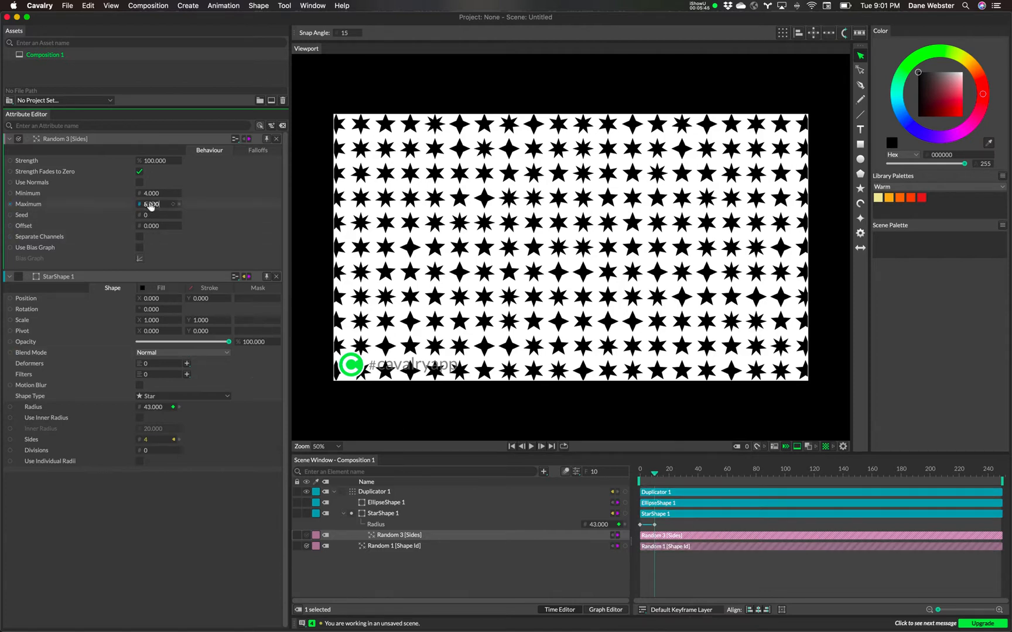
Step: Animate the Sides Random behaviour's maximum with keyframes from 4 at frame 10 to 8 at frame 20, and preview the change
drag(150, 205, 153, 207)
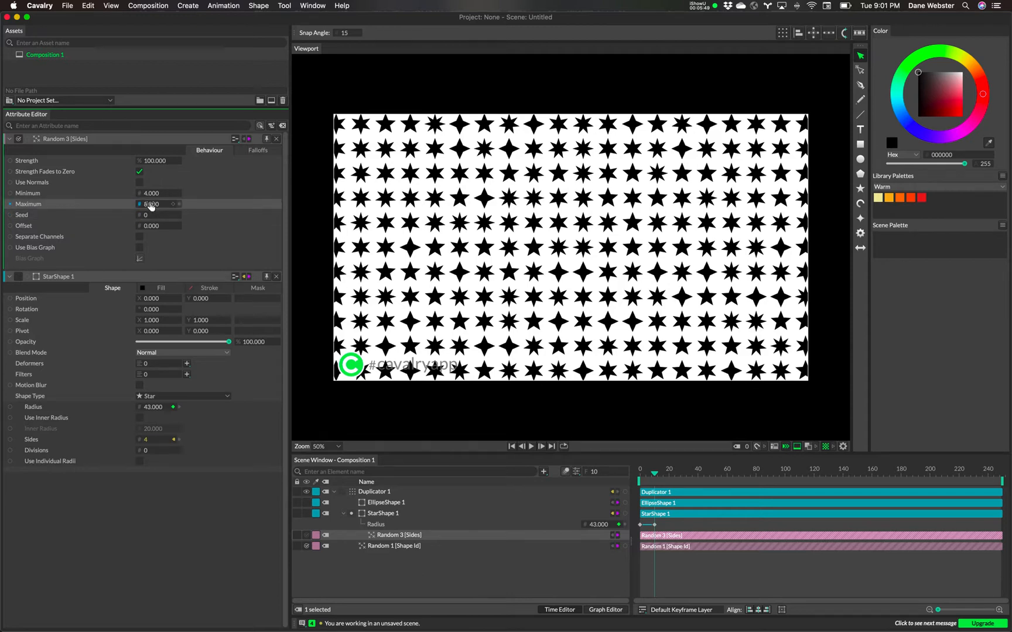
text(4)
key(Return)
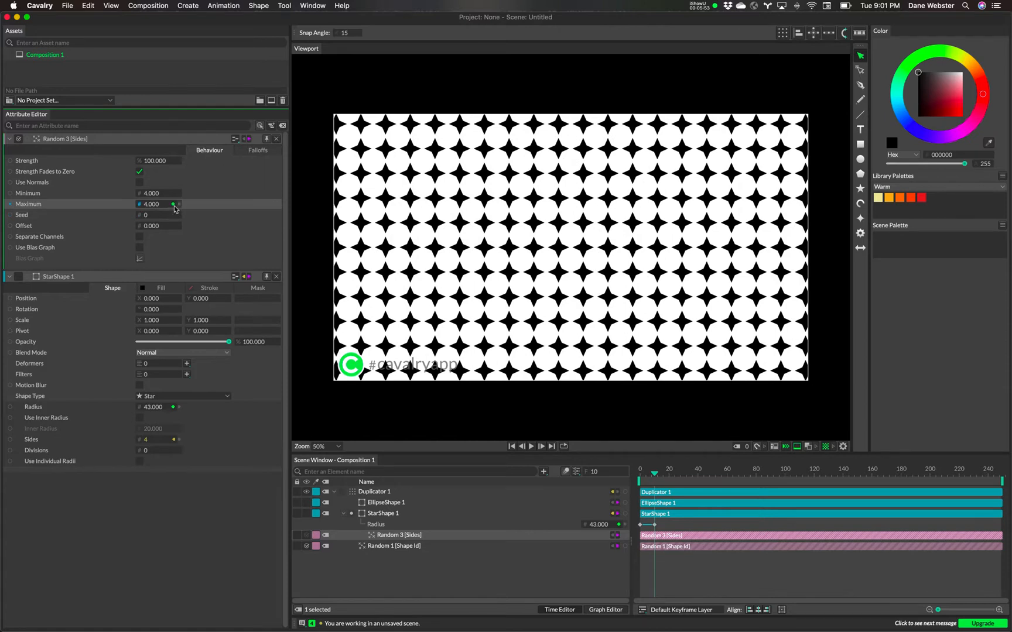
click(173, 204)
click(669, 479)
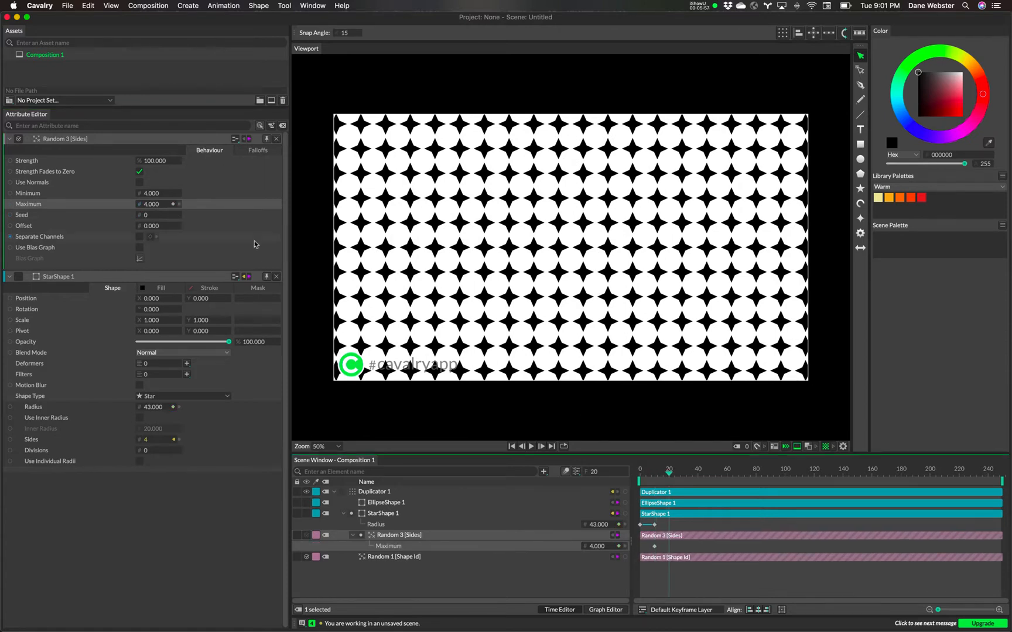
click(150, 204)
text(8)
key(Return)
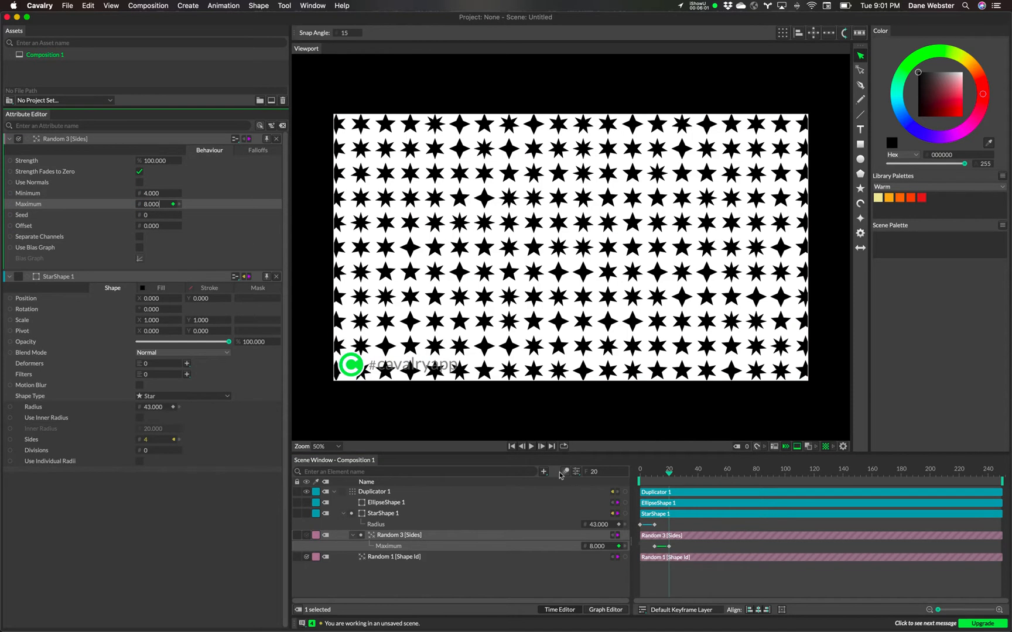
mouse_move(670, 474)
mouse_down()
mouse_move(638, 481)
mouse_move(675, 481)
mouse_move(633, 481)
mouse_move(671, 486)
mouse_up()
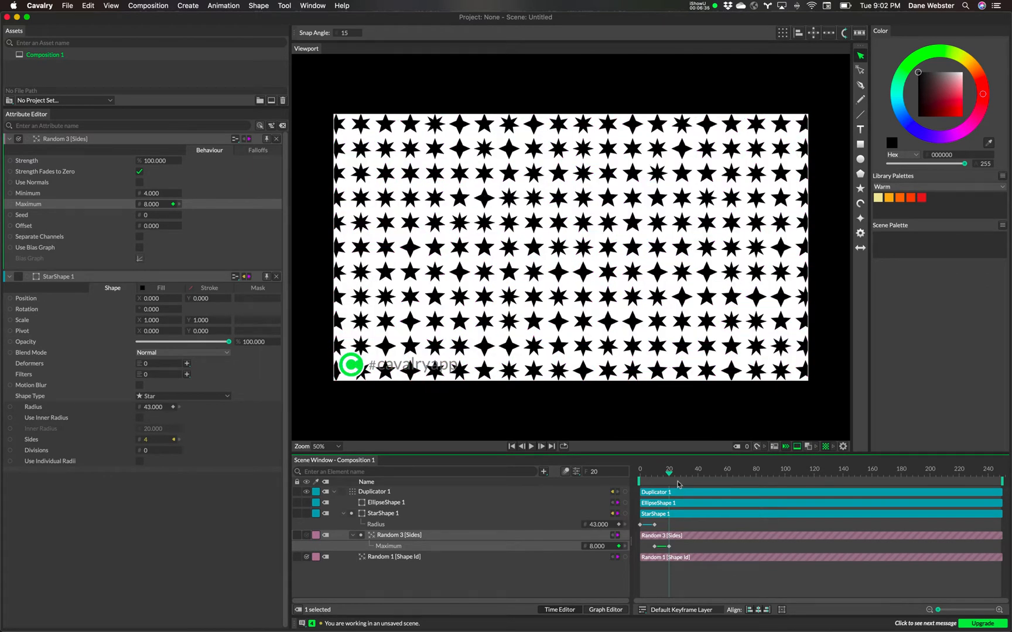
drag(672, 478, 676, 477)
Step: Collapse StarShape 1 and set the minimum of the Shape Id Random behaviour to 0
click(344, 513)
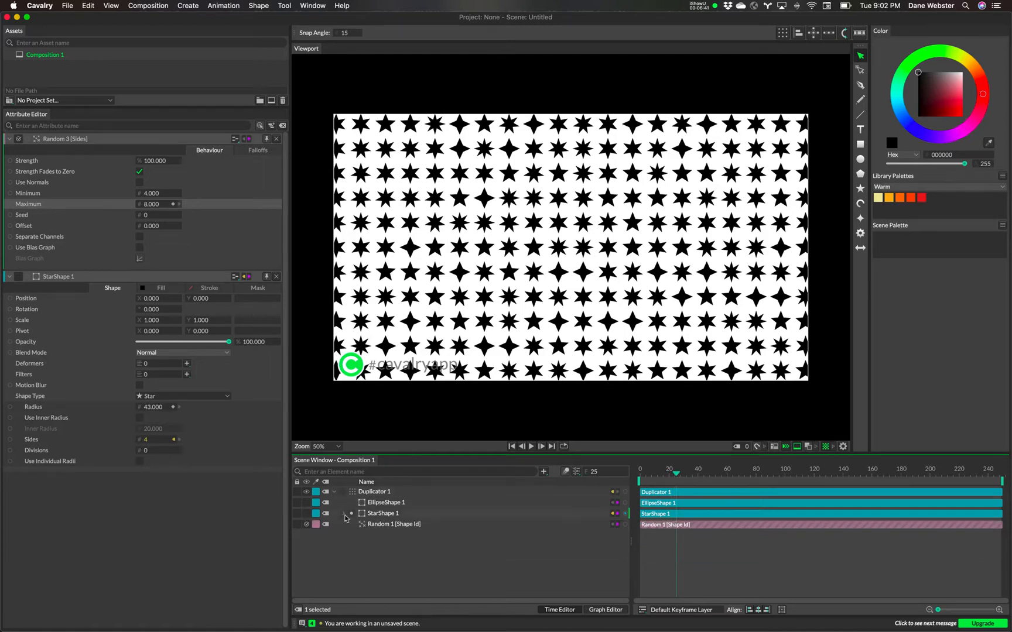
click(407, 527)
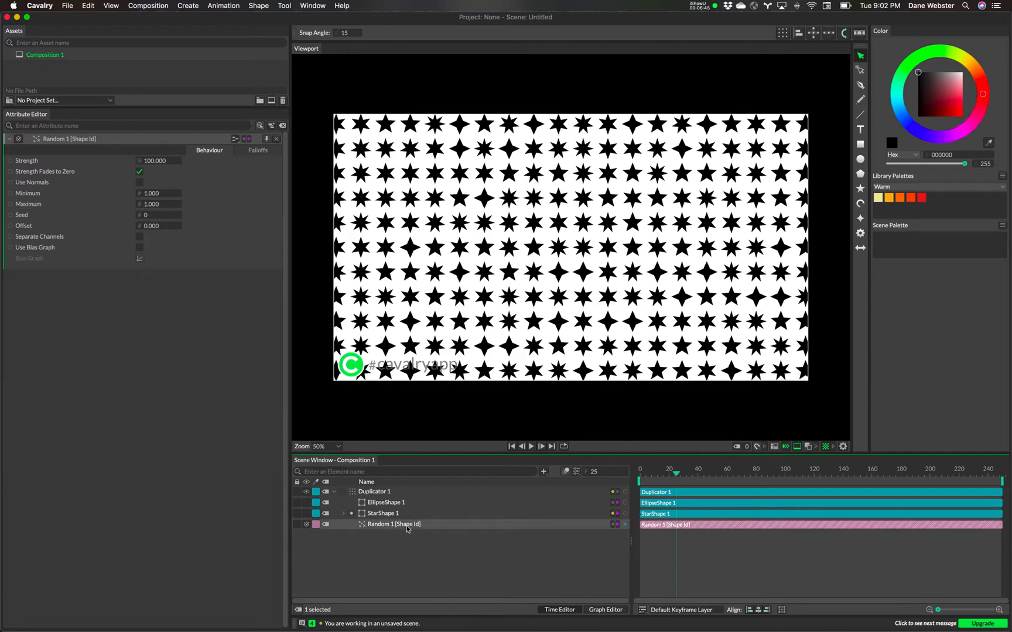
drag(157, 198, 149, 198)
drag(145, 194, 150, 194)
click(150, 195)
text(0)
key(Return)
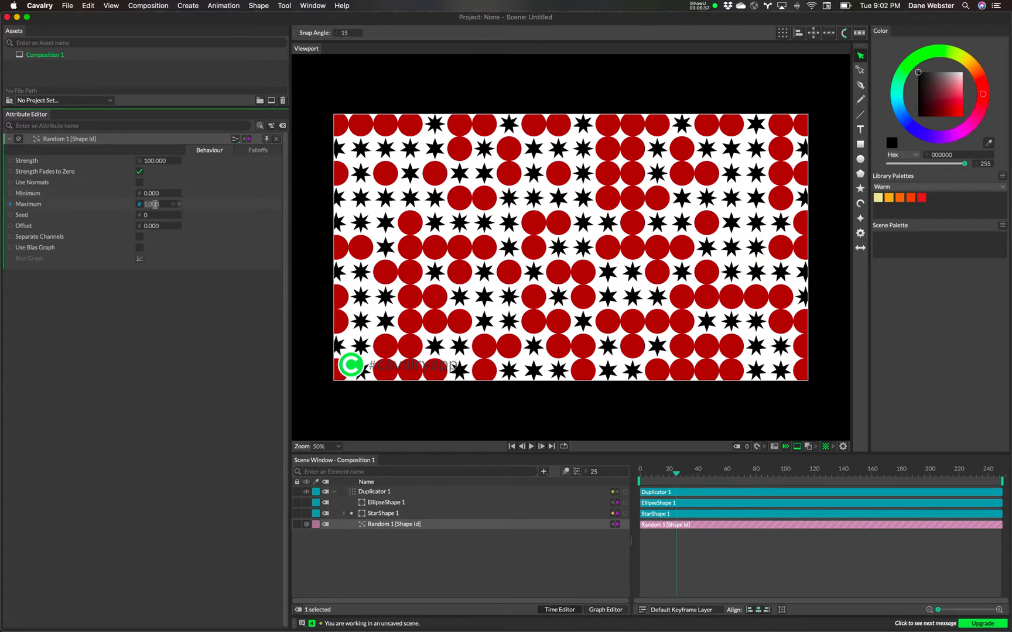
Step: Set the Shape Id Random behaviour's minimum and maximum to 1 and keyframe both at frame 25
text(0)
key(Return)
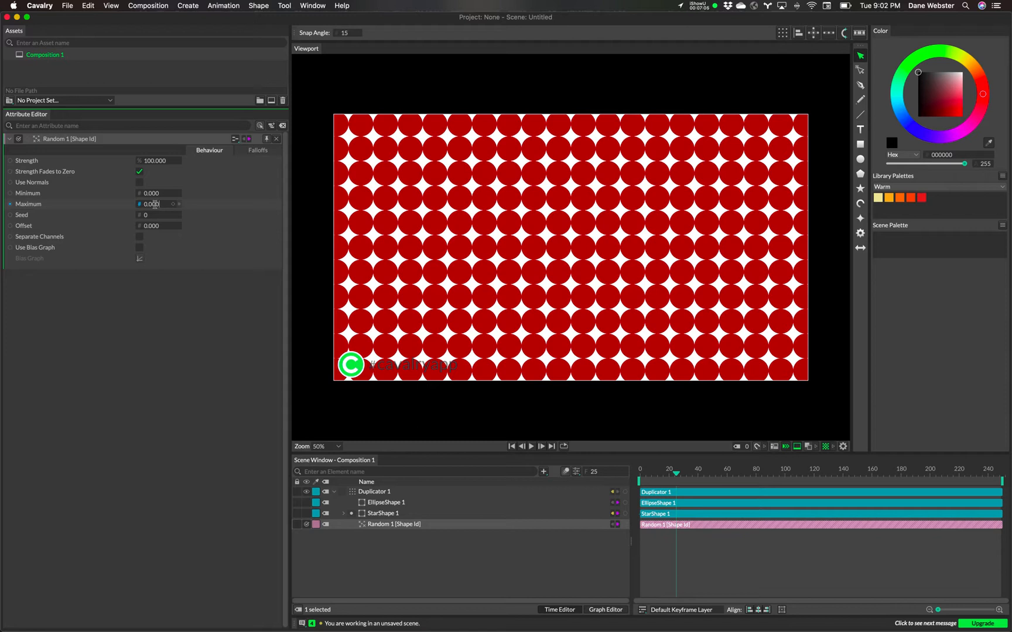
click(155, 194)
text(1)
key(Return)
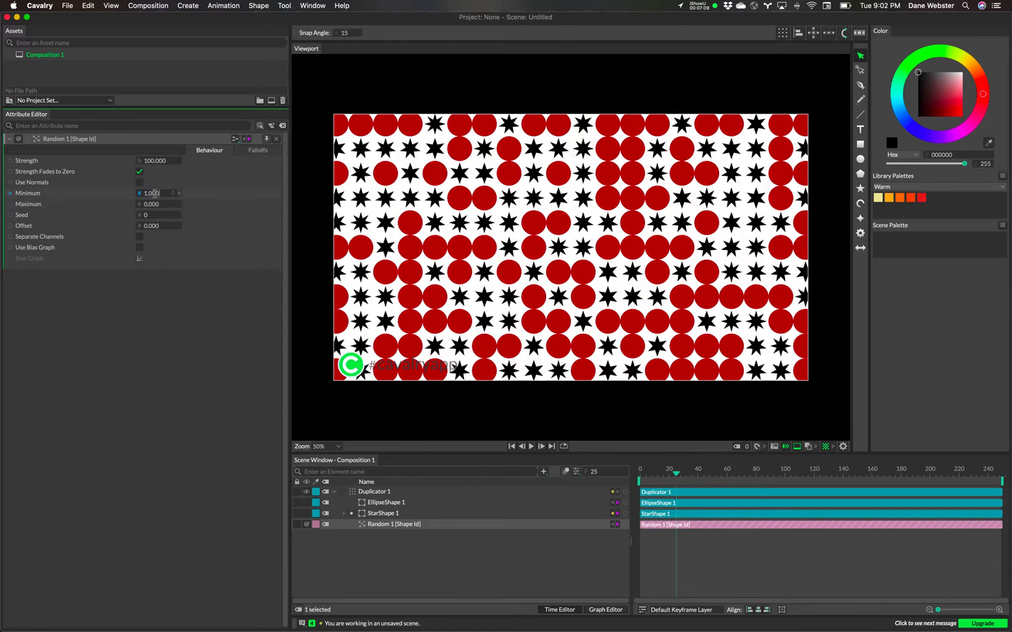
click(155, 203)
text(1)
key(Return)
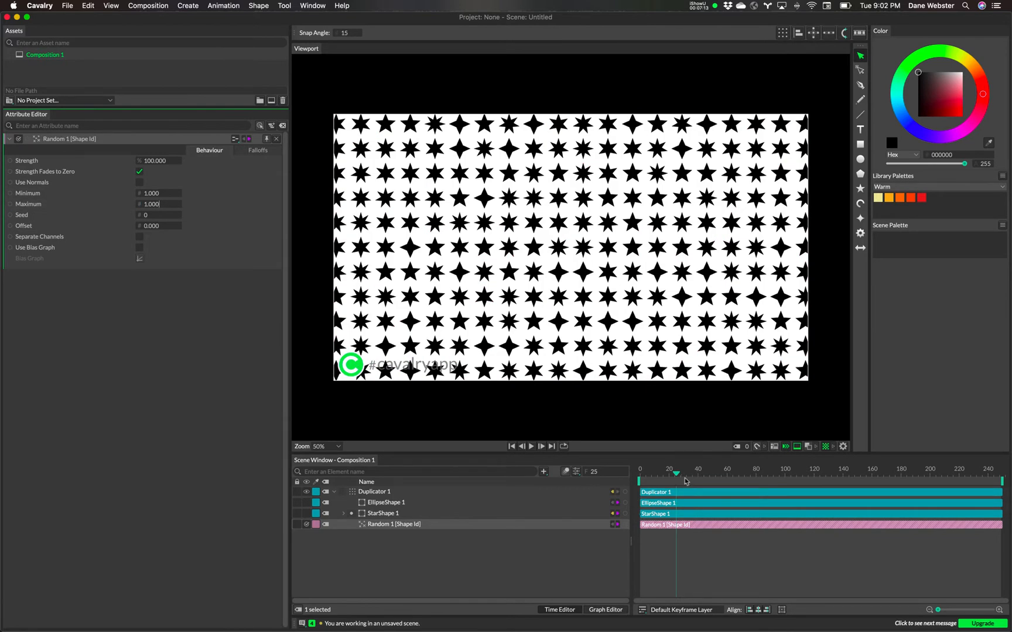
click(173, 193)
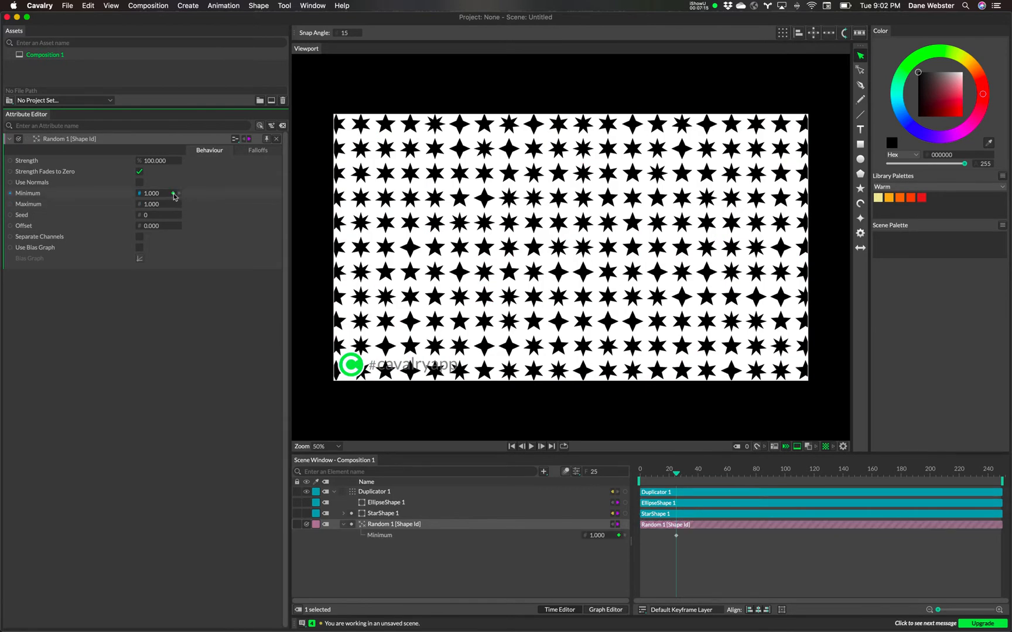
click(172, 203)
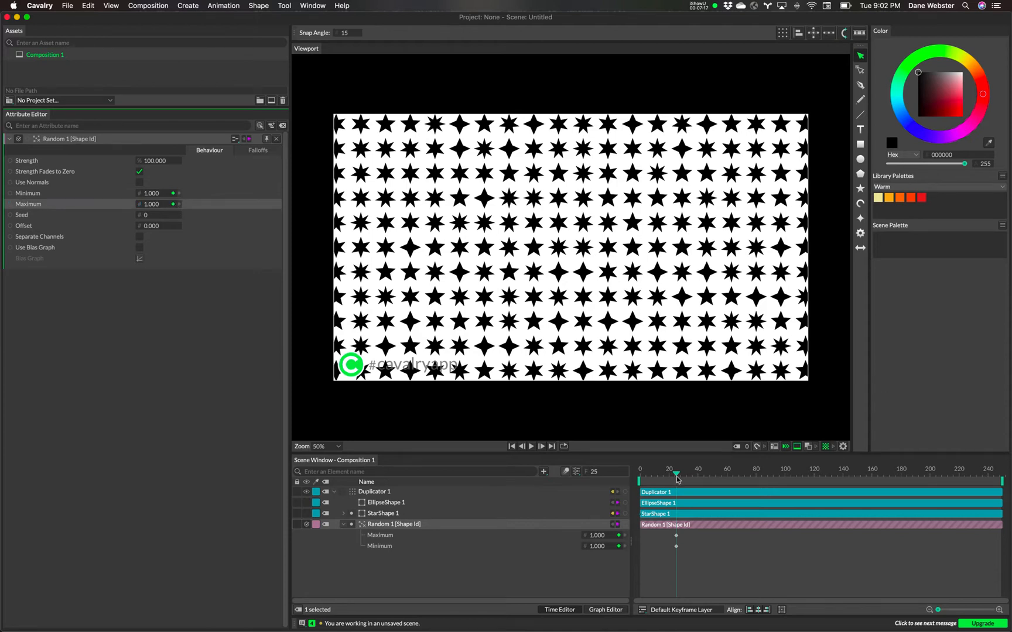
Step: At frame 45, keyframe the Shape Id Random behaviour's minimum at 0 and its maximum at 1
drag(676, 475, 706, 481)
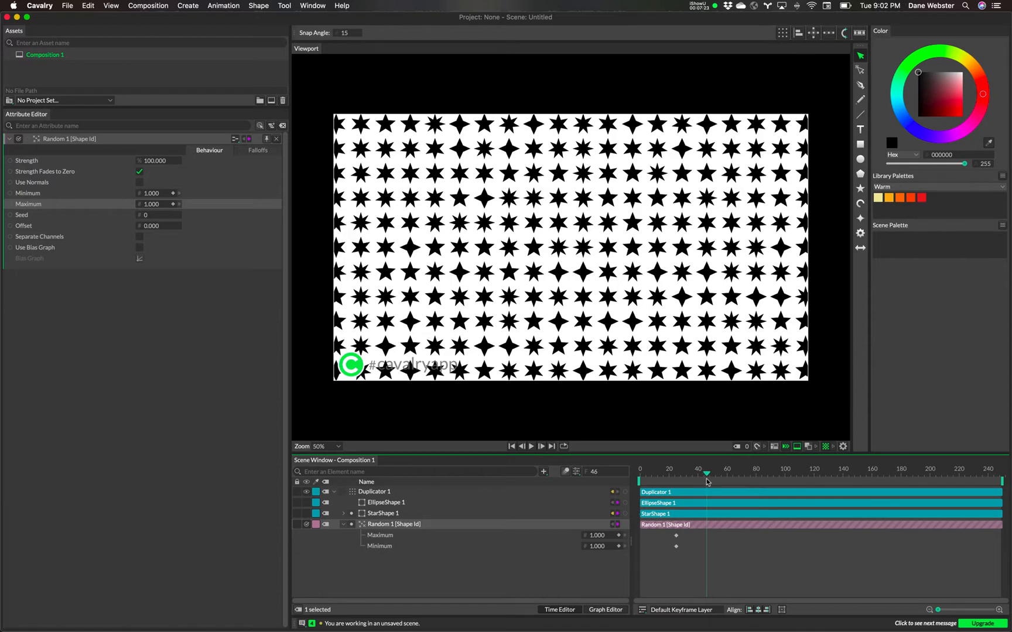
click(605, 472)
double_click(154, 196)
text(0)
key(Return)
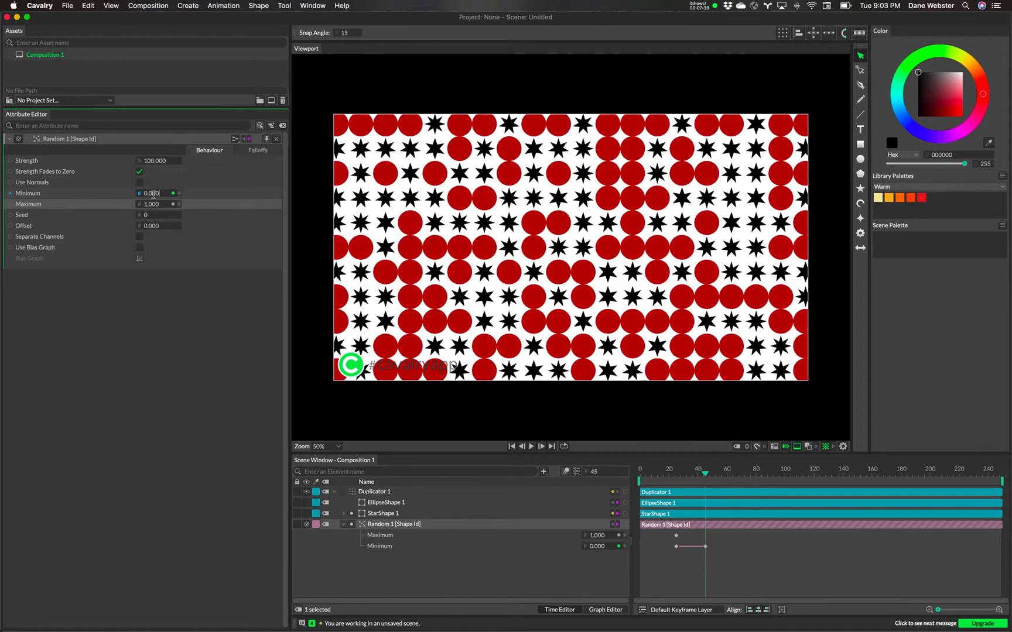
mouse_move(707, 477)
mouse_down()
mouse_move(676, 479)
mouse_move(709, 482)
mouse_move(679, 484)
mouse_move(706, 490)
mouse_up()
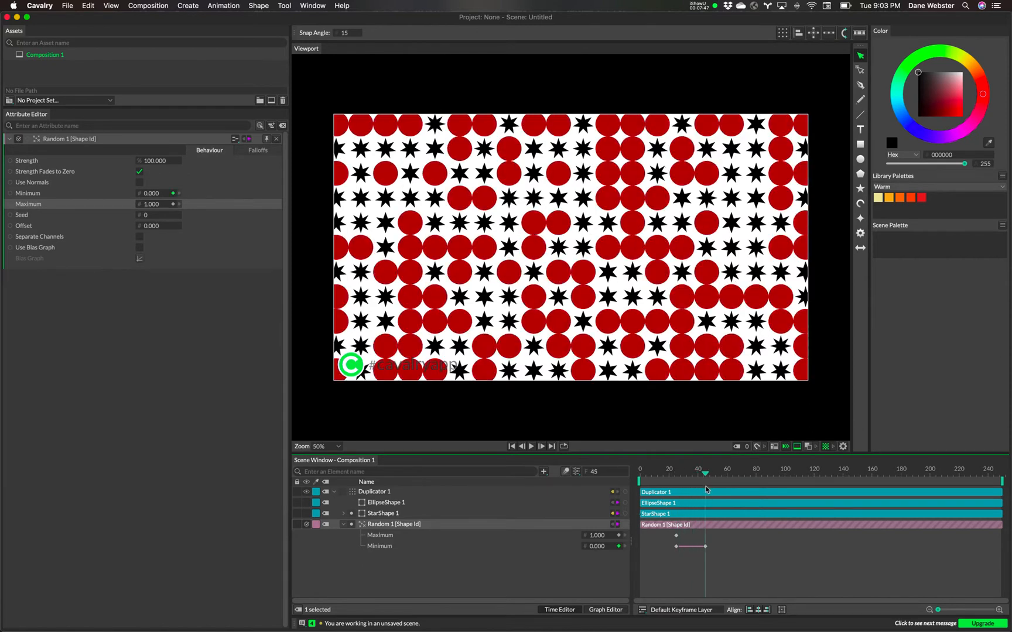
click(173, 205)
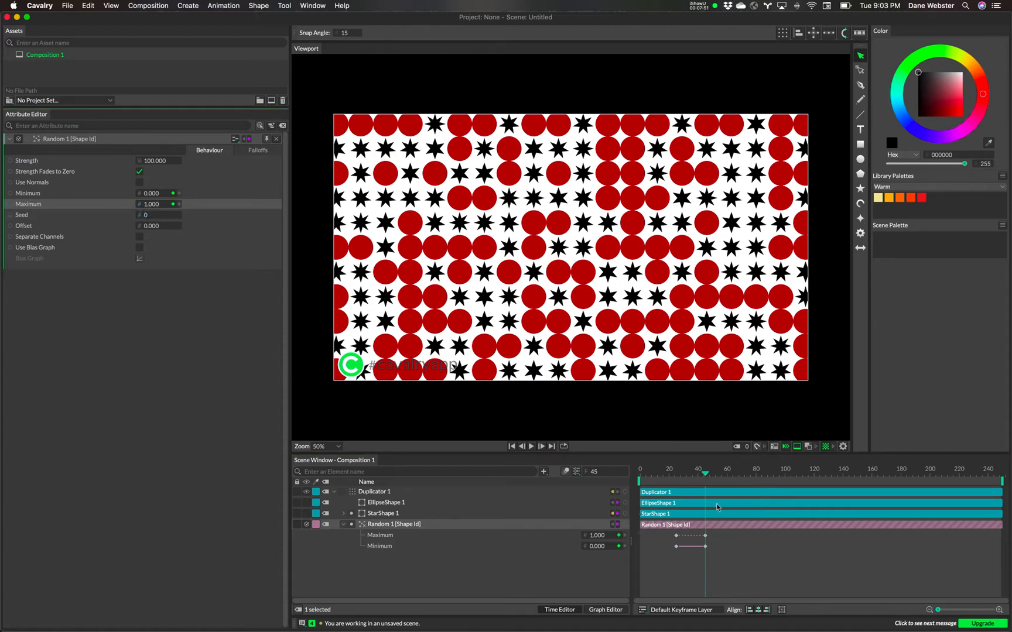
Step: Keyframe the Shape Id Random behaviour's maximum at 0 at frame 65, and scrub through the animation to preview it
drag(706, 477, 735, 477)
click(151, 205)
text(0)
key(Return)
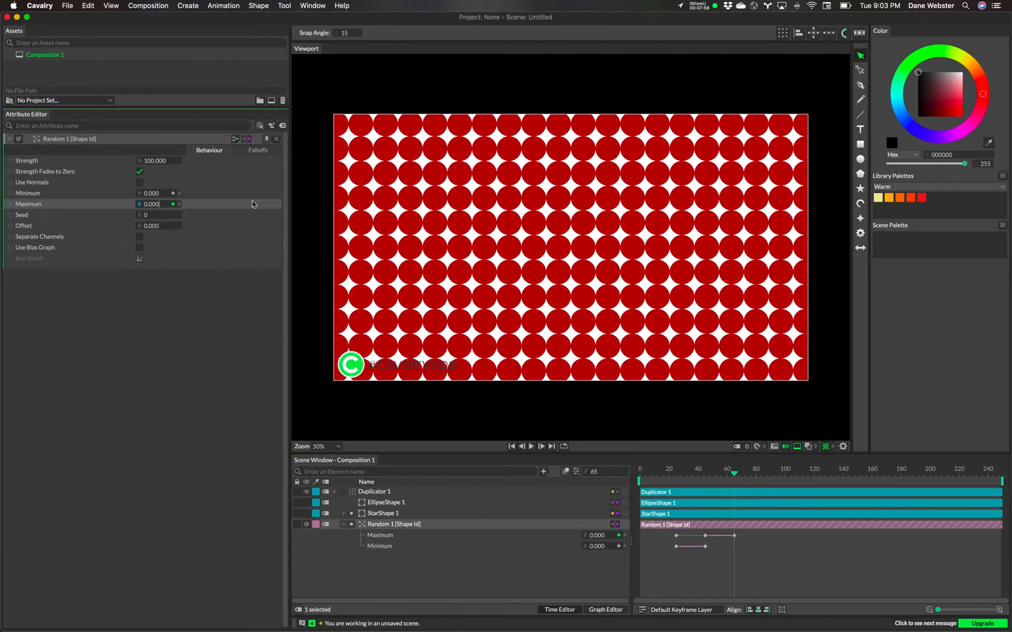
drag(734, 478, 674, 488)
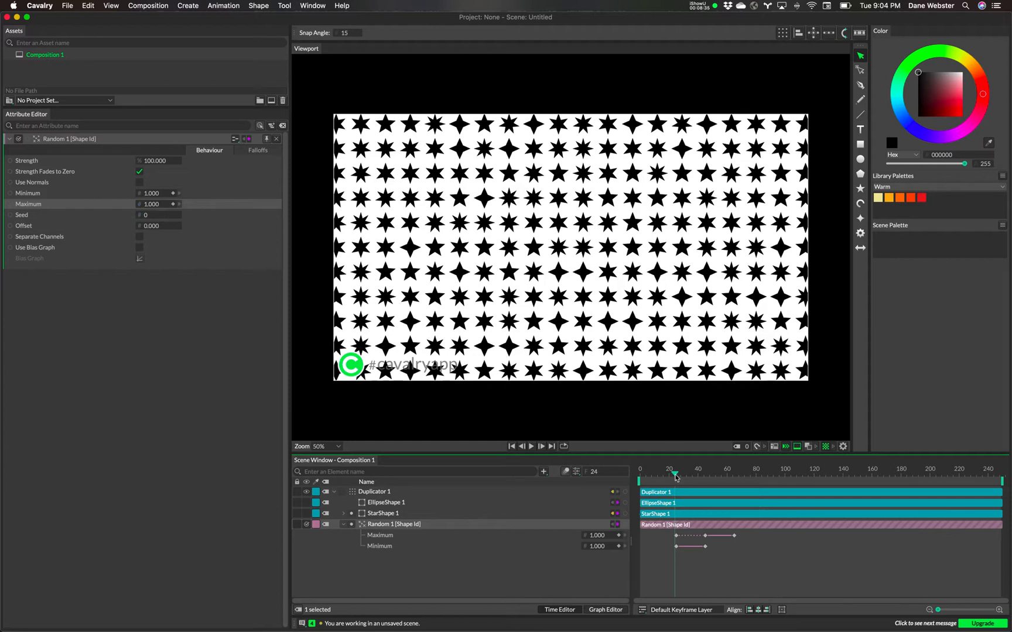
drag(675, 476, 701, 481)
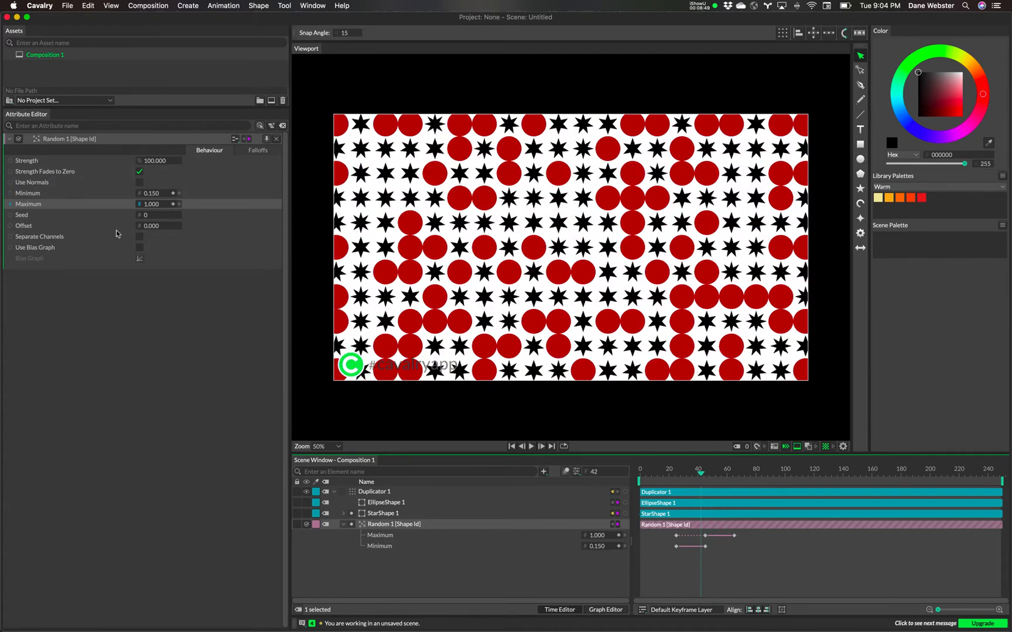
drag(703, 477, 729, 483)
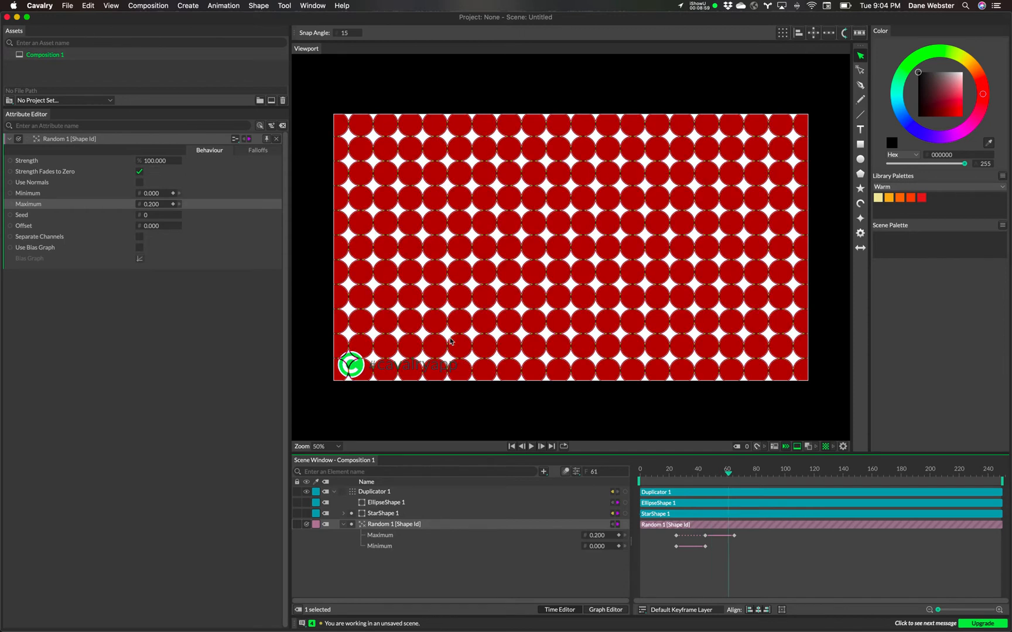
drag(728, 476, 735, 476)
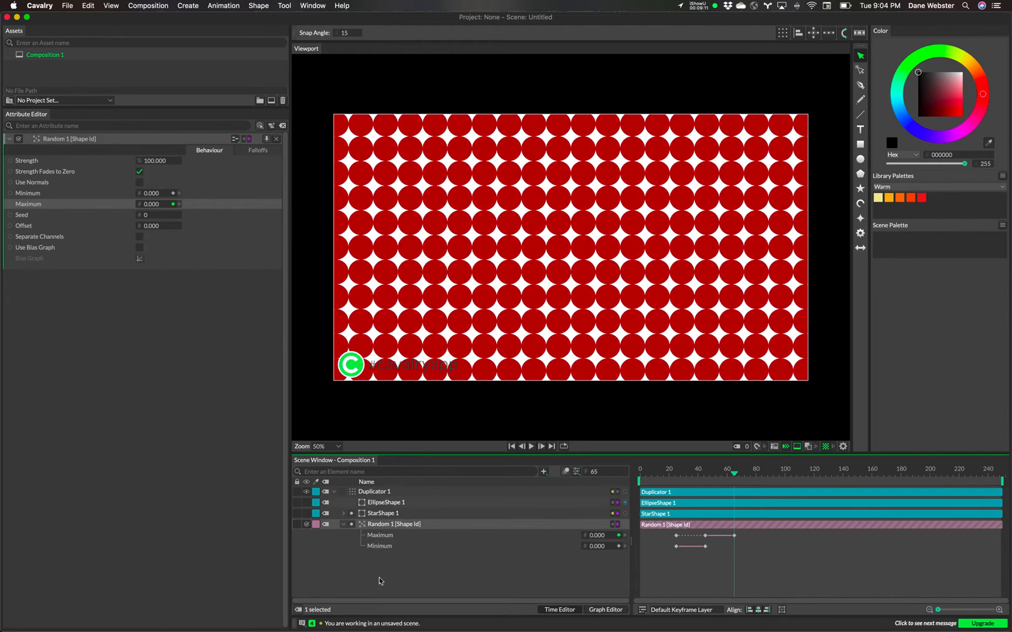
Step: Collapse the Shape Id Random behaviour's keyframe rows and open Duplicator 1's settings
click(343, 525)
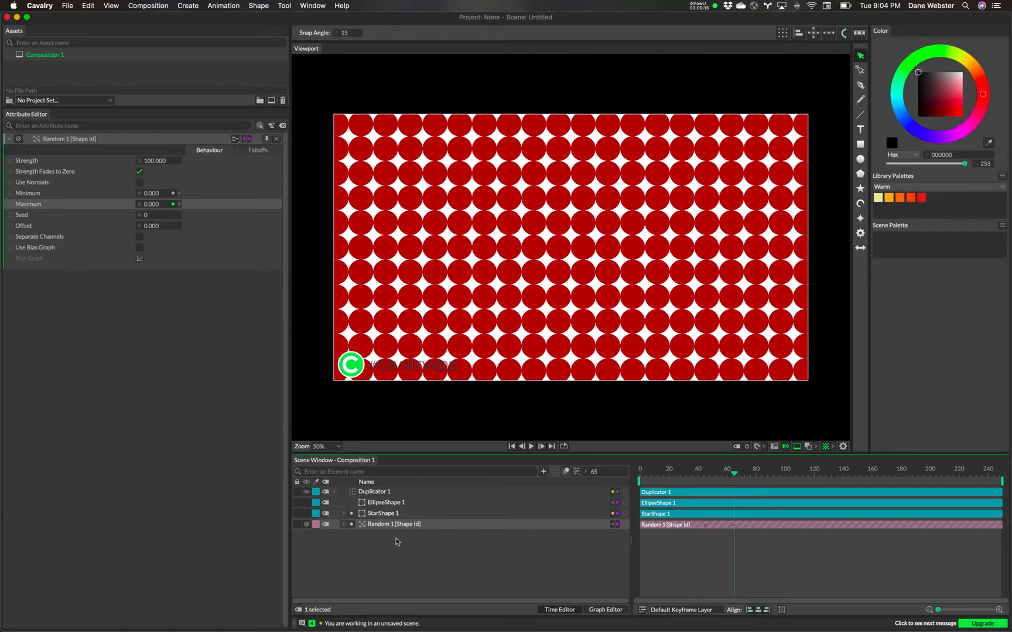
click(380, 513)
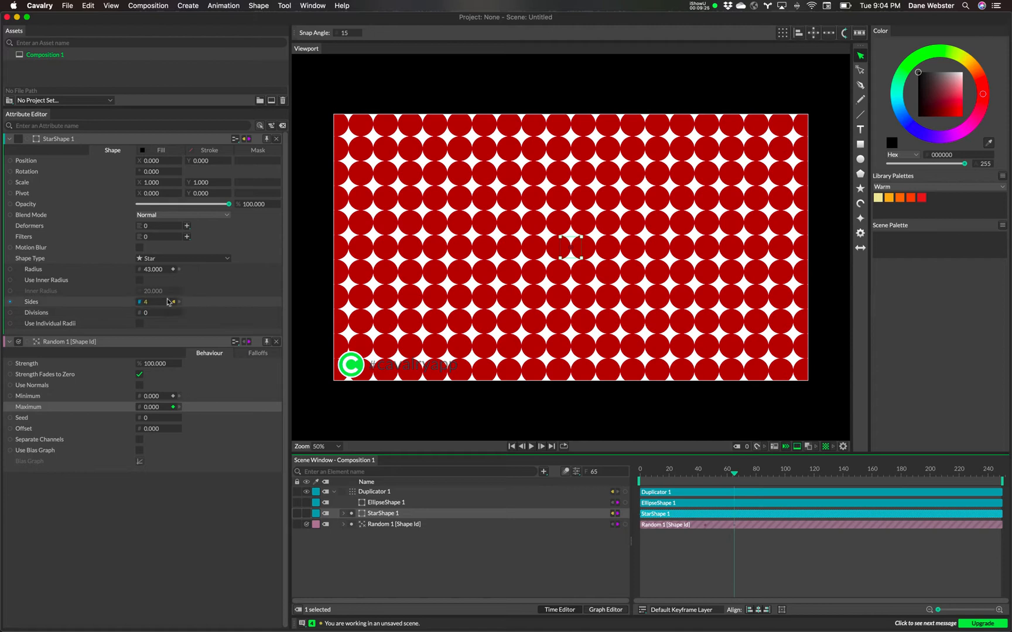
click(375, 492)
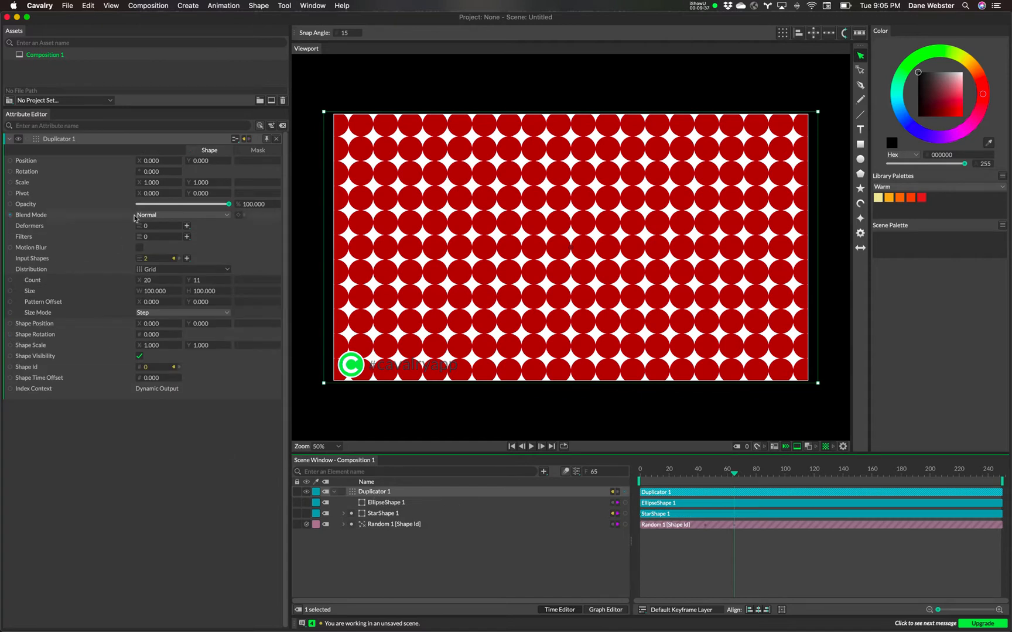
Step: Try changing the X value of Duplicator 1's Shape Position, and undo the change
drag(152, 327, 250, 328)
key(super+z)
key(super+z)
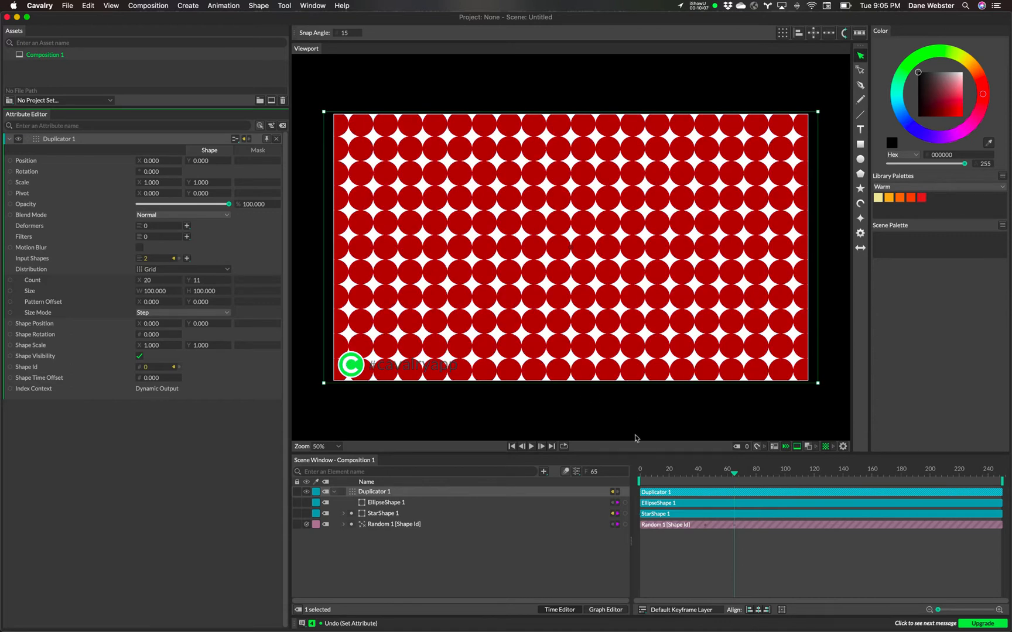
Step: Add a Noise behaviour to both axes of Duplicator 1's Shape Position and play the animation from the start
right_click(36, 327)
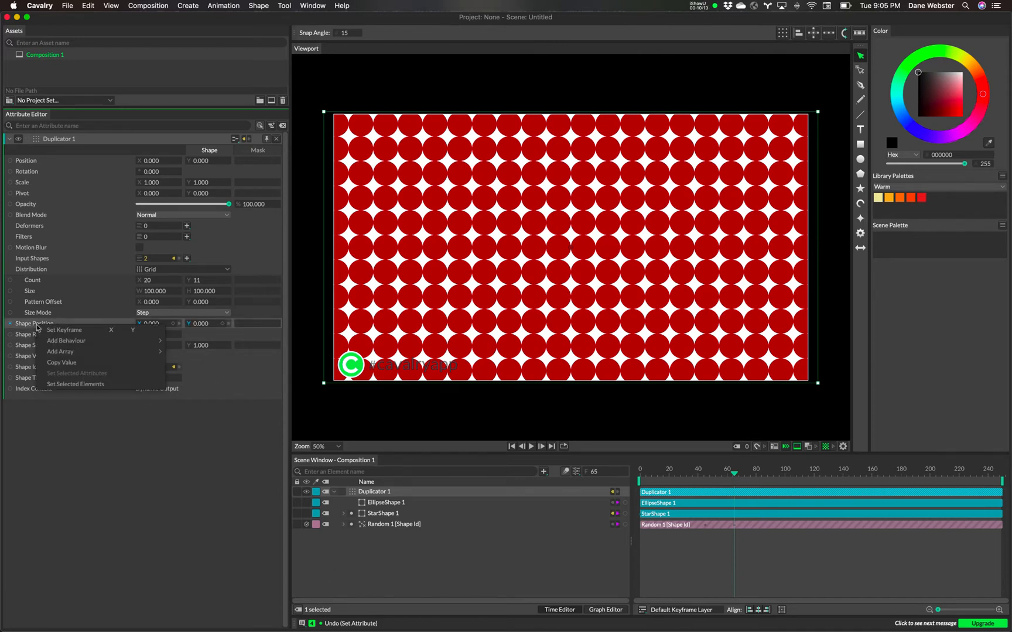
click(86, 483)
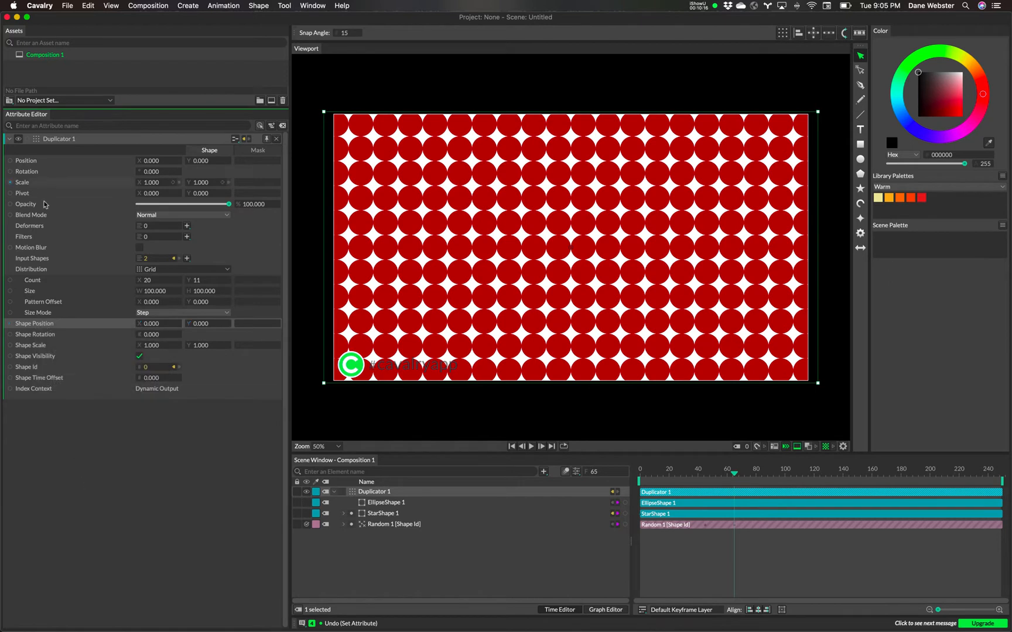
right_click(47, 328)
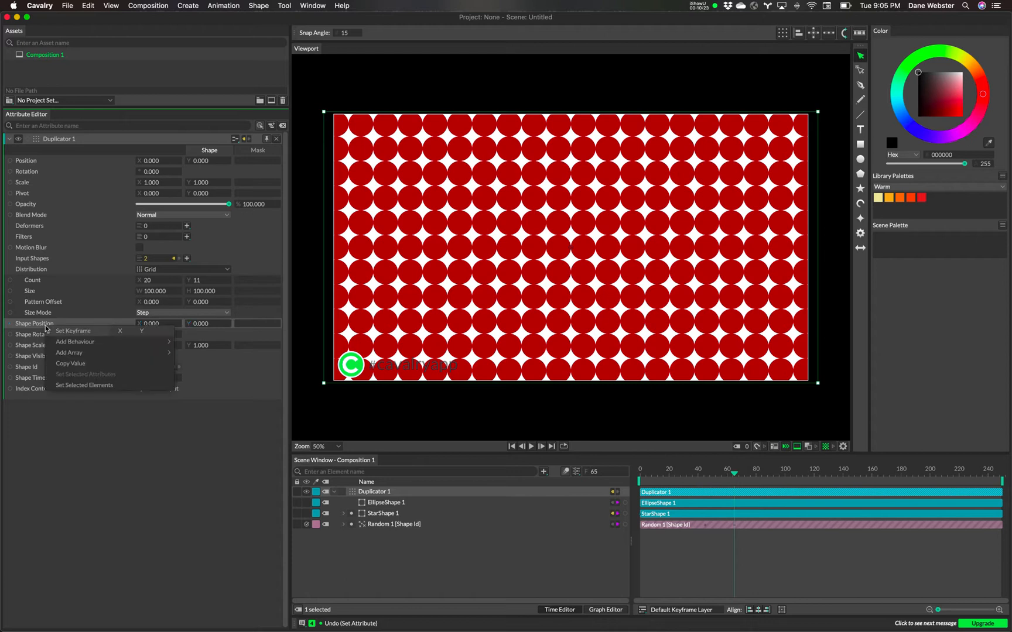
mouse_move(79, 346)
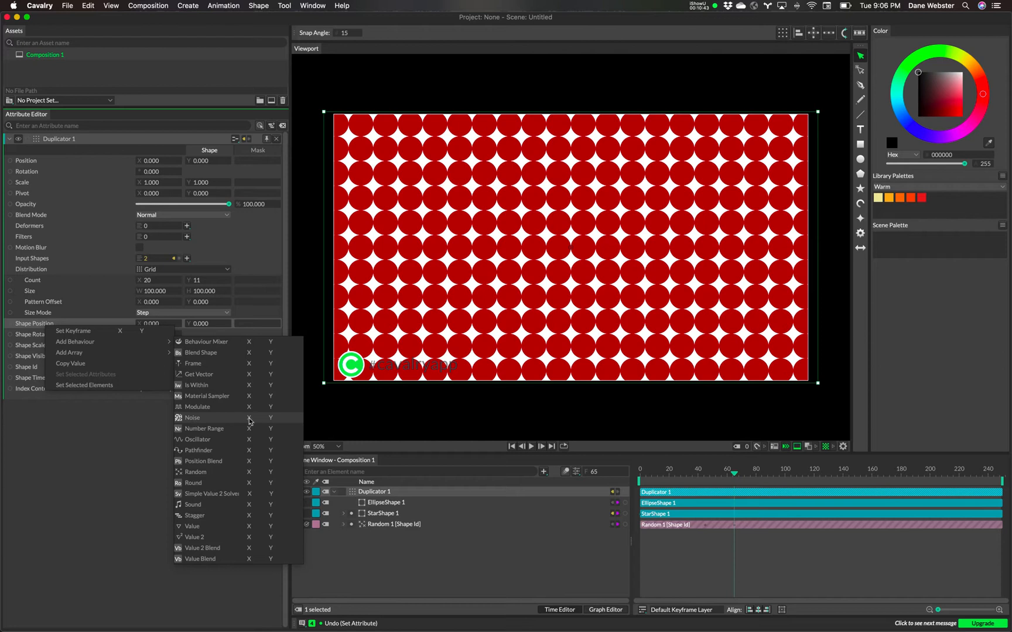
click(193, 419)
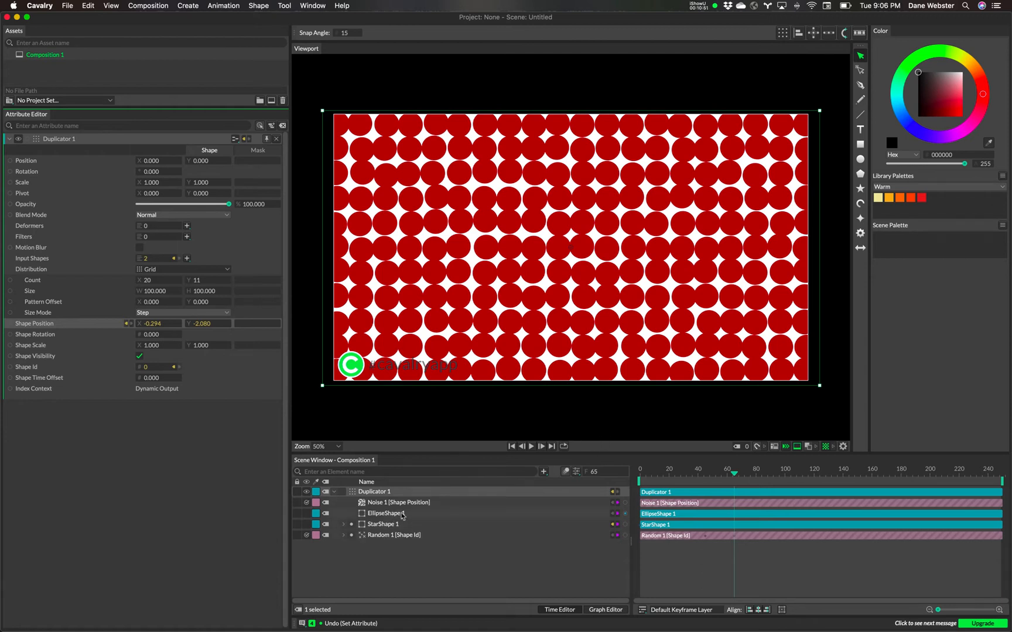
click(511, 447)
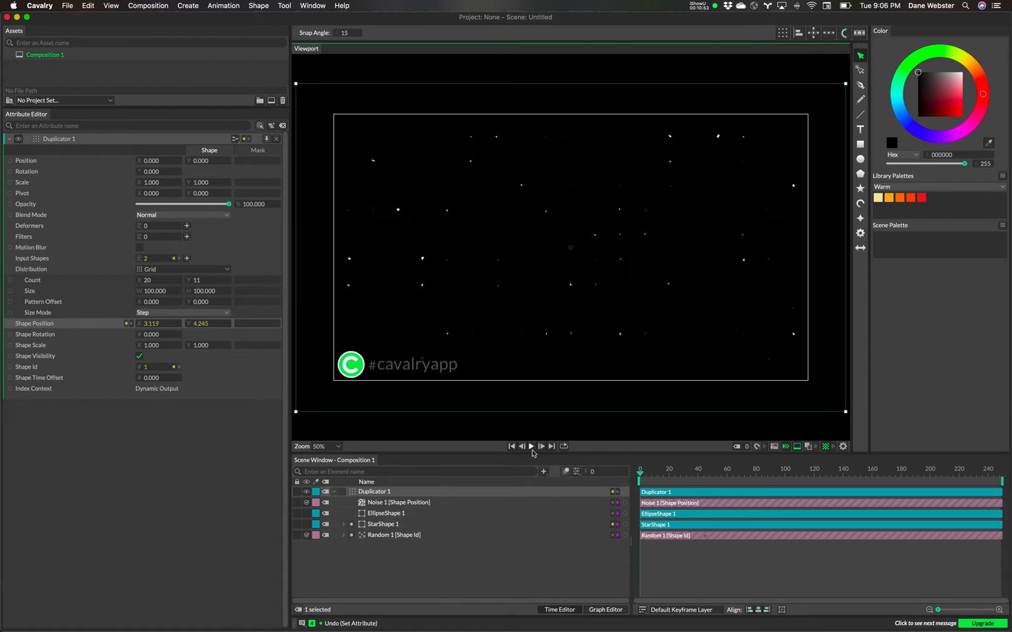
click(531, 447)
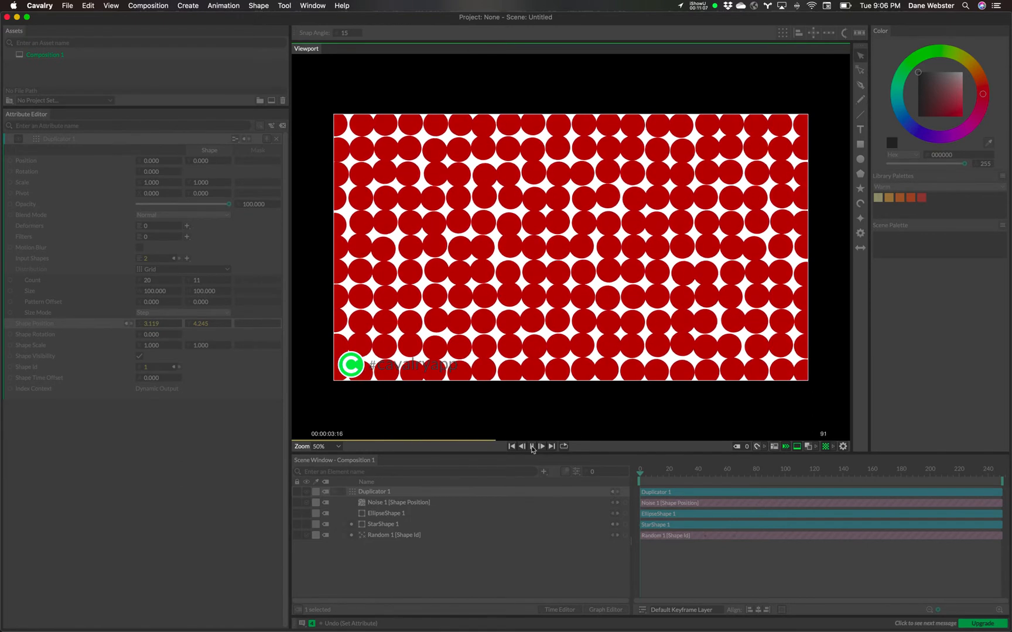
click(532, 447)
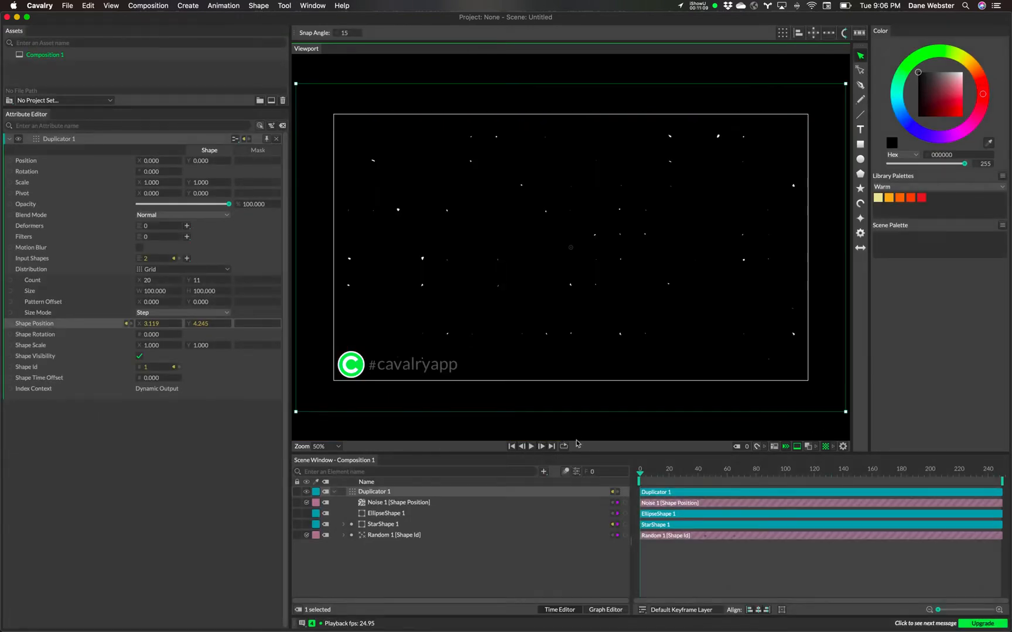
Step: At frame 65, set the Noise behaviour's minimum to -250 and maximum to 250, and play the animation from the start
drag(643, 475, 735, 479)
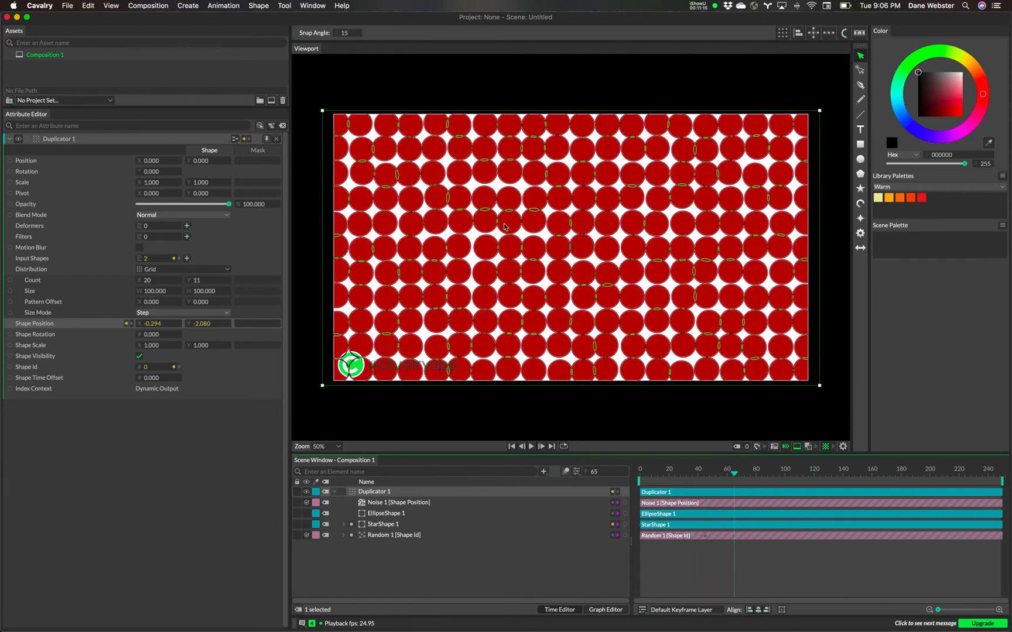
click(382, 504)
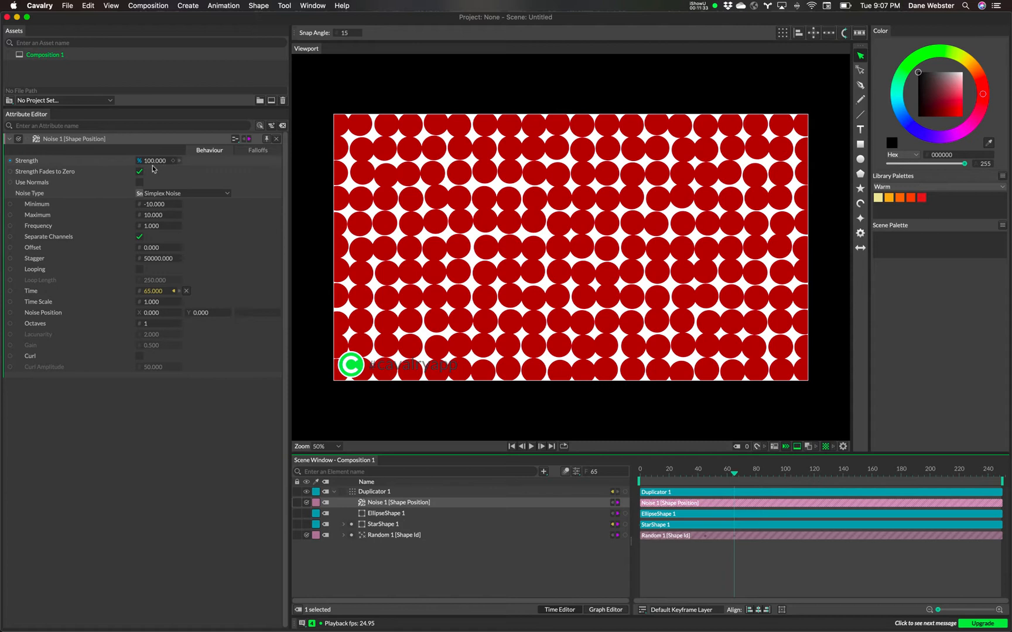
drag(156, 207, 61, 219)
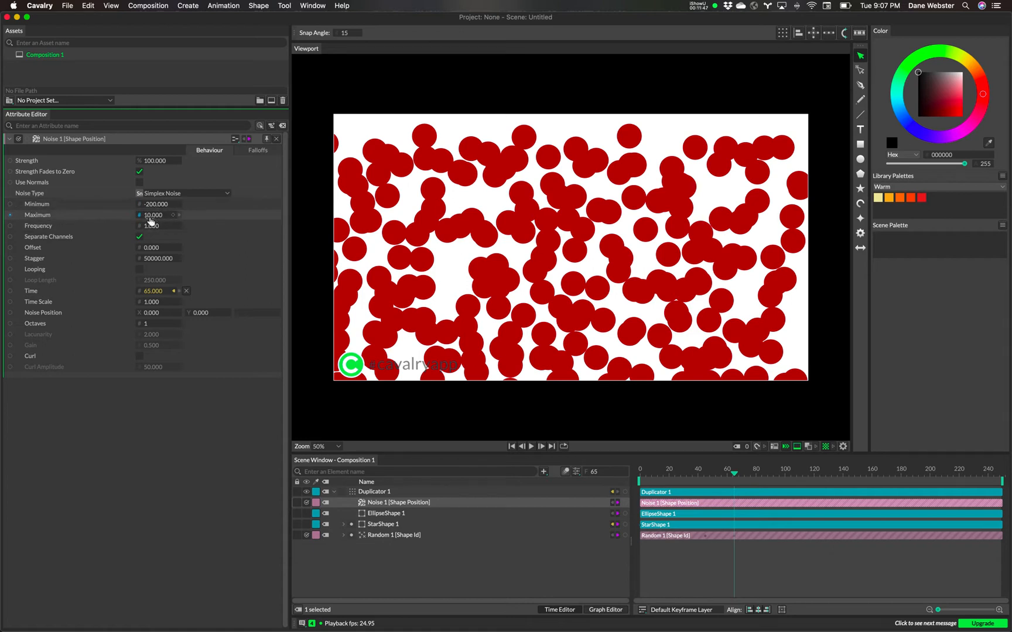
drag(128, 206, 39, 213)
drag(151, 217, 374, 229)
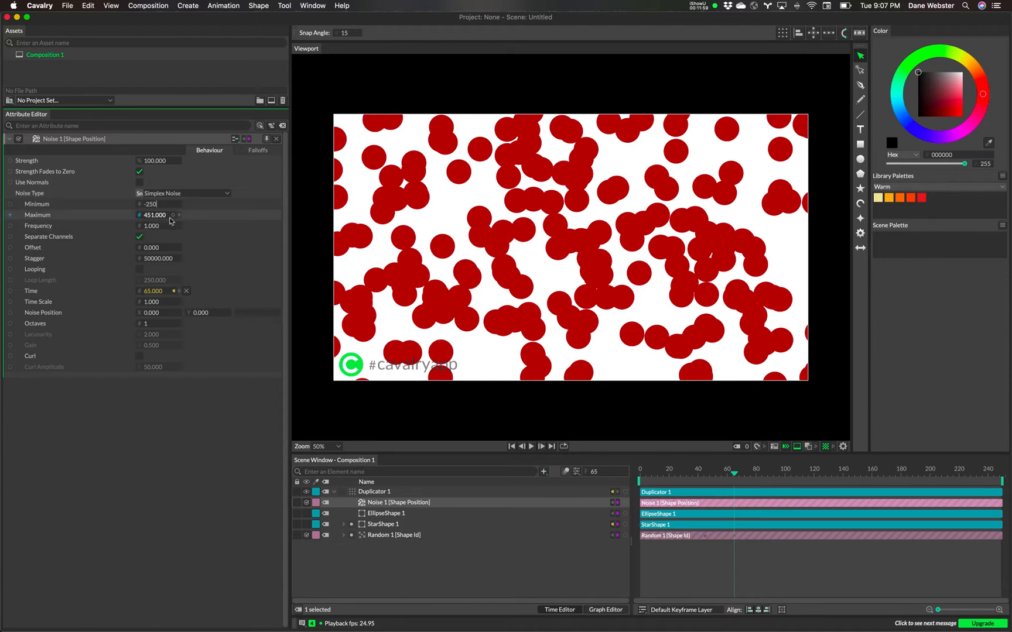
key(Return)
text(250)
key(Return)
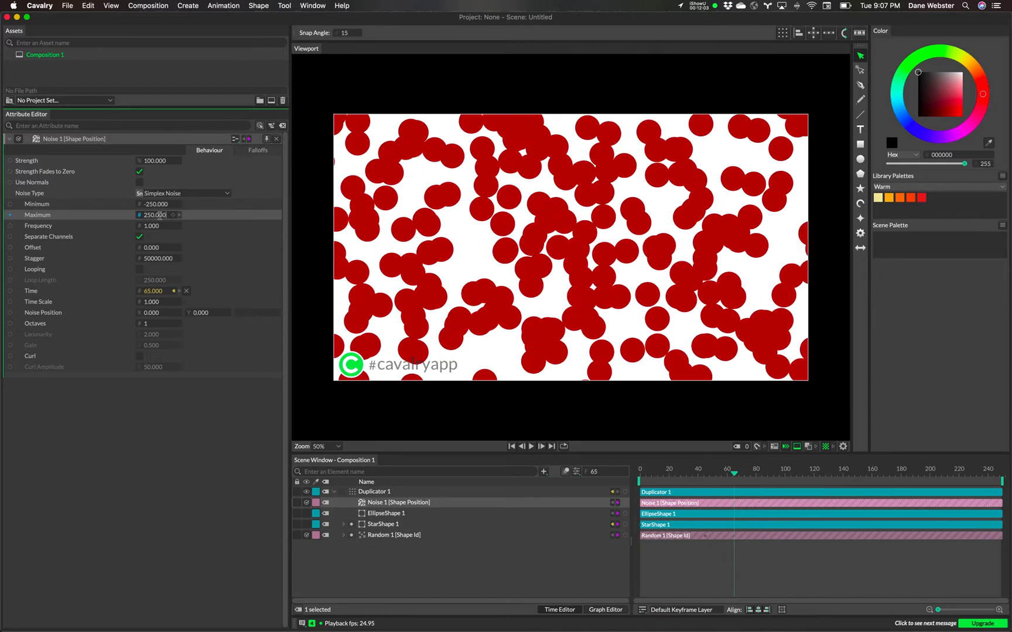
click(511, 446)
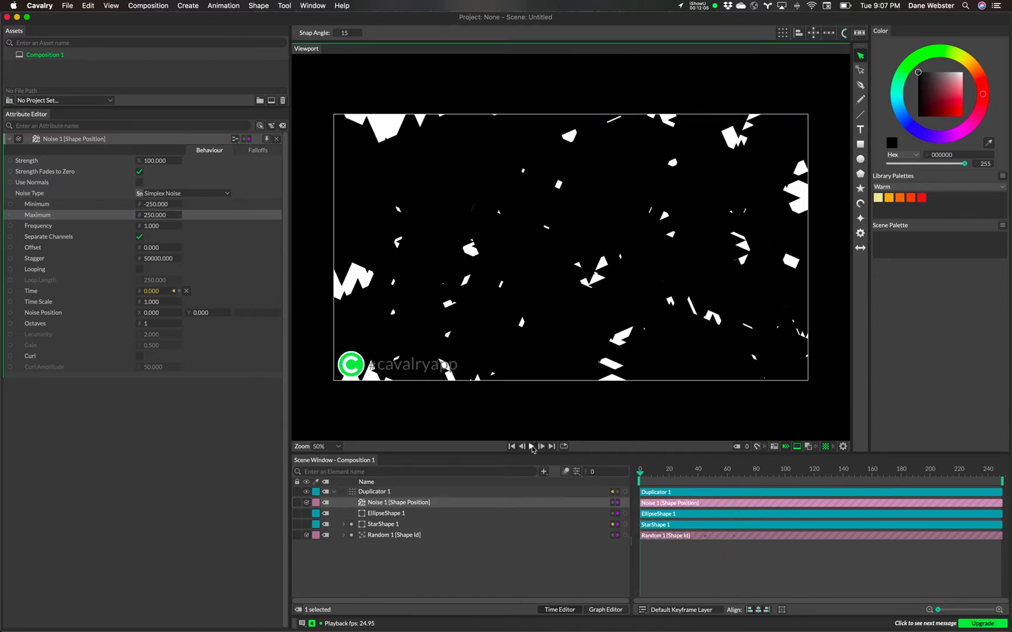
click(531, 446)
Step: Return to frame 65 and set the Shape Position Noise behaviour's strength to 0
drag(750, 475, 735, 478)
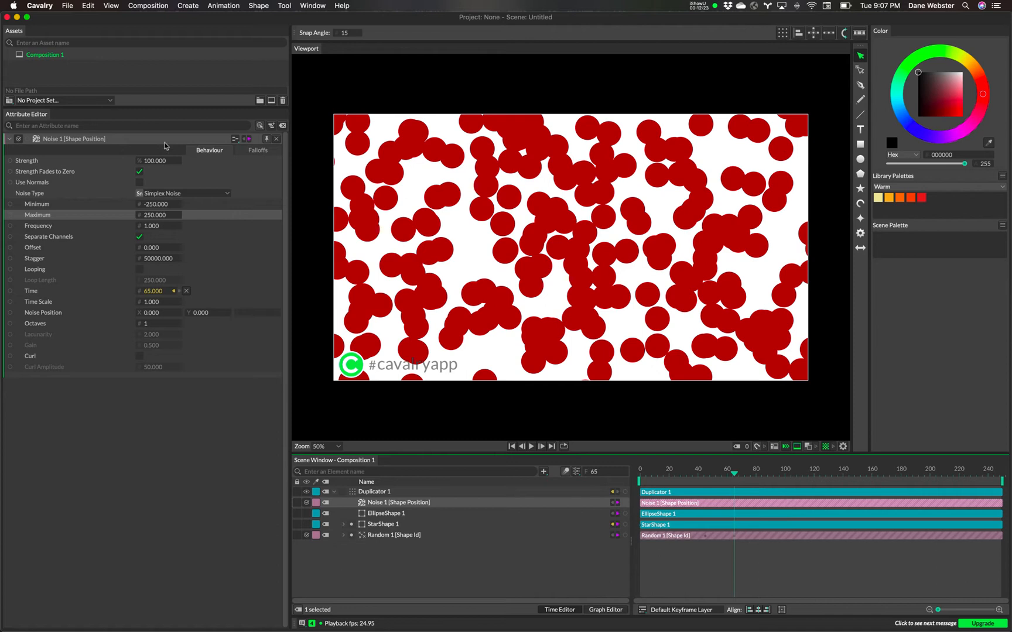
drag(166, 167, 161, 163)
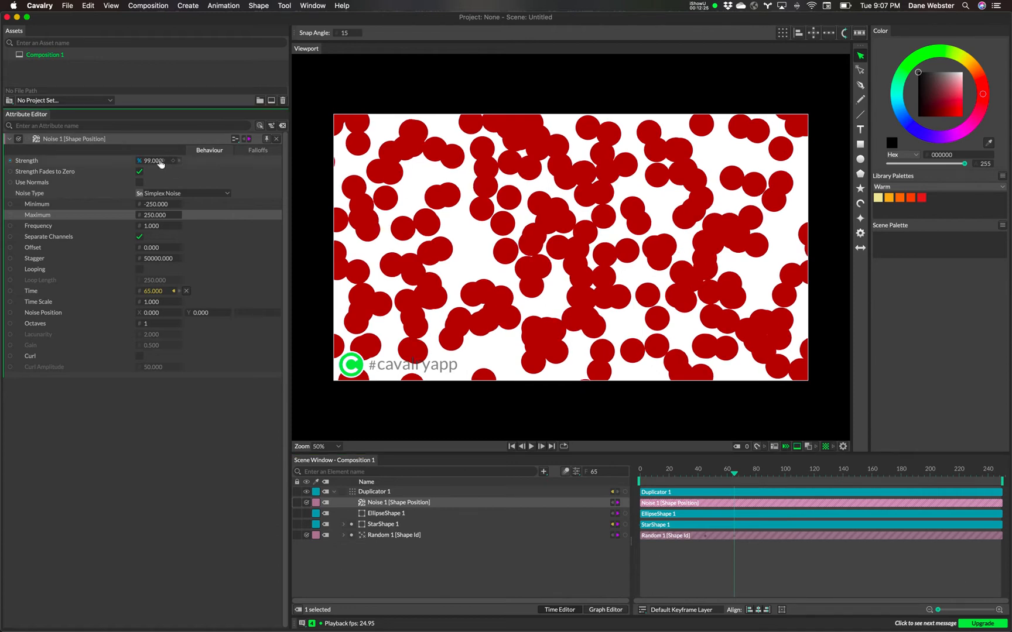
click(151, 162)
text(0)
key(Return)
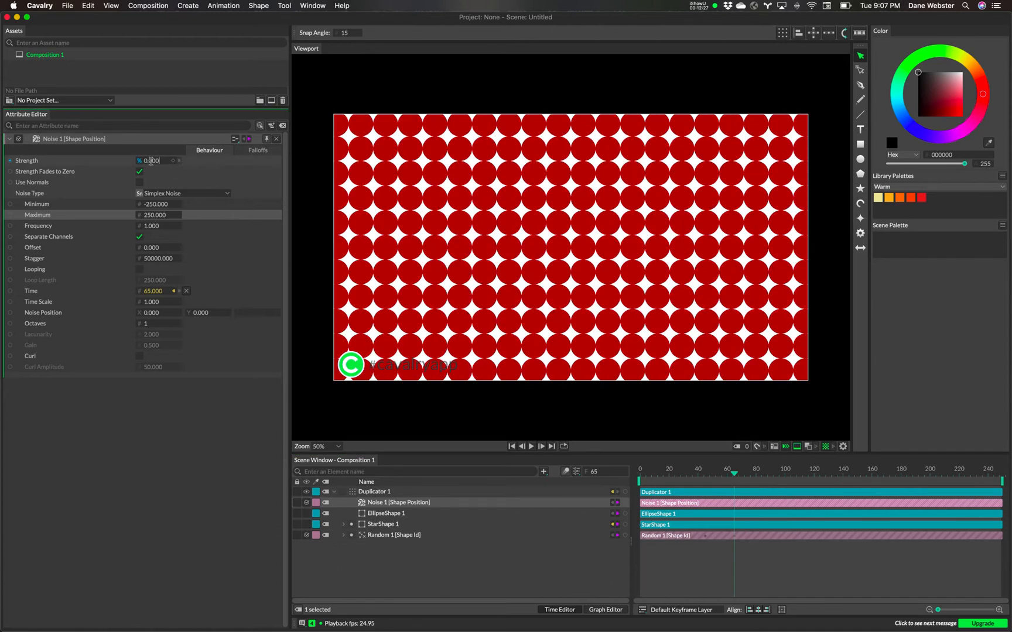
Step: Keyframe the Shape Position Noise's Strength at 0 on frame 65 and at 100 on frame 100
click(173, 160)
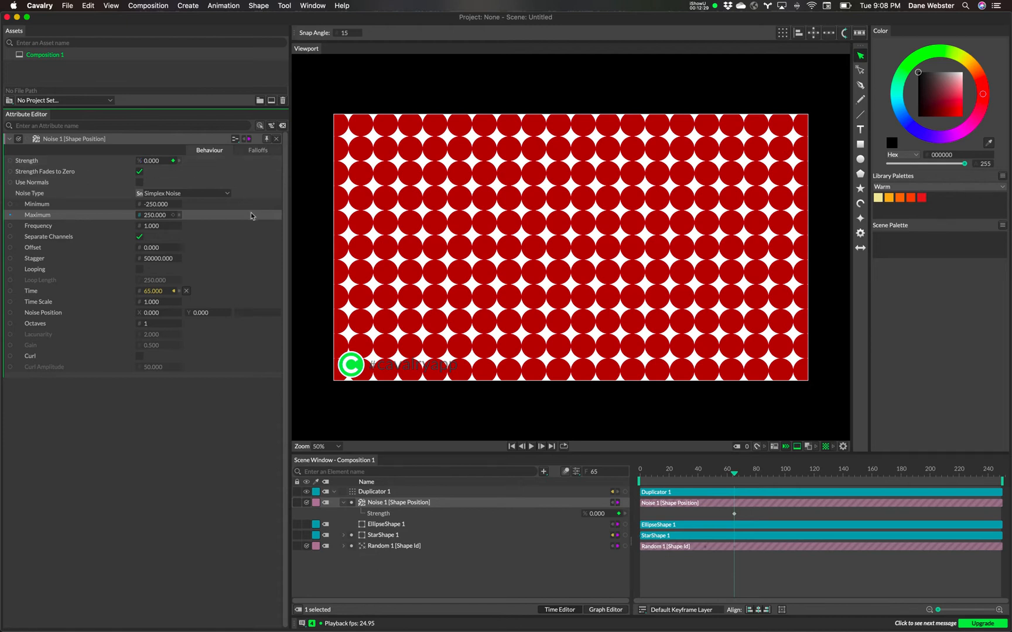
drag(733, 476, 785, 475)
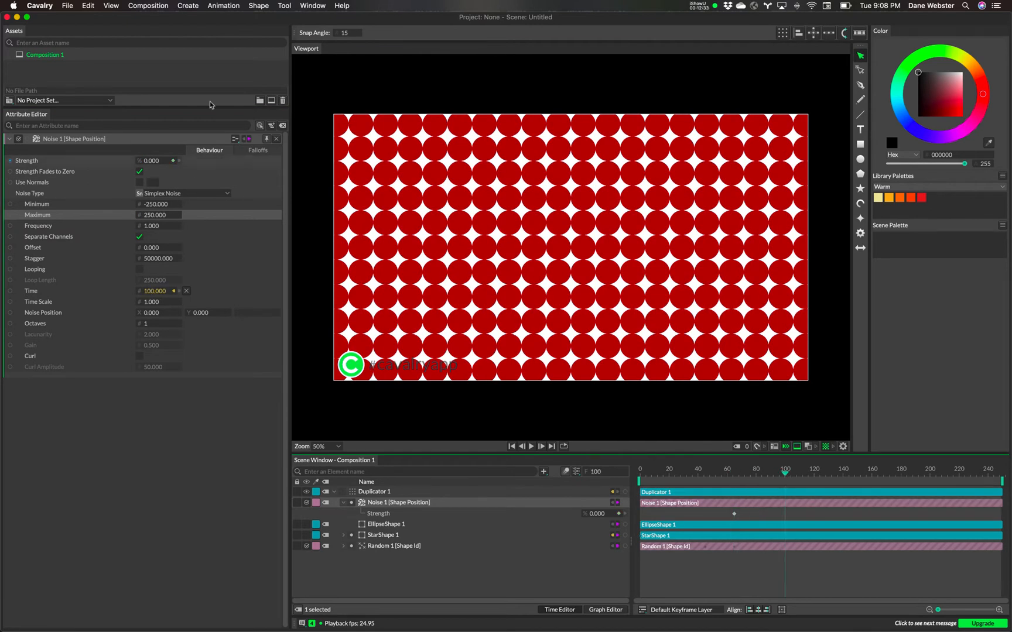
click(152, 160)
text(1)
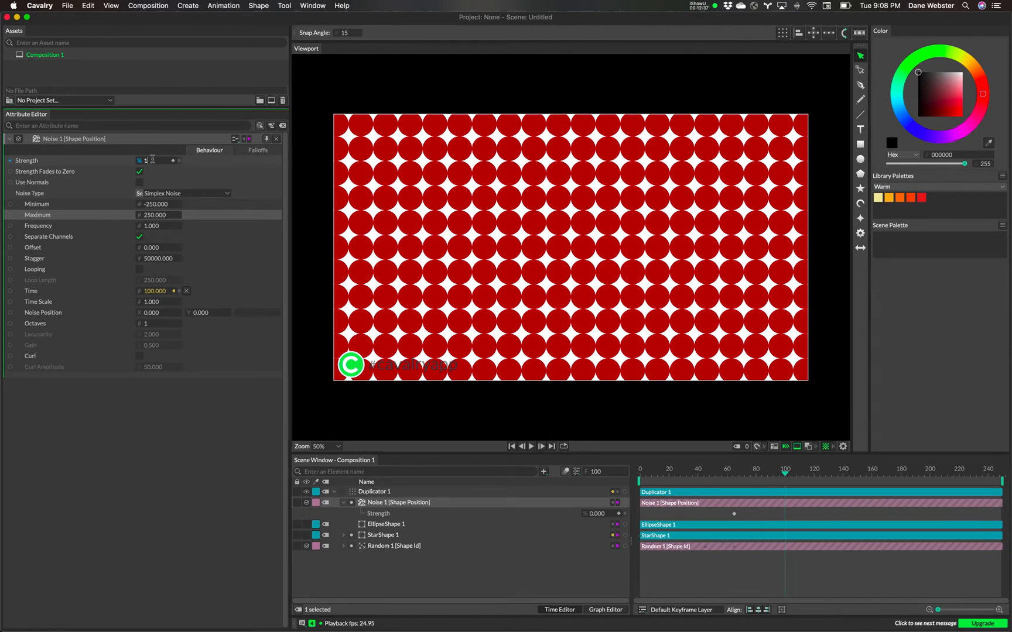
text(00)
key(Return)
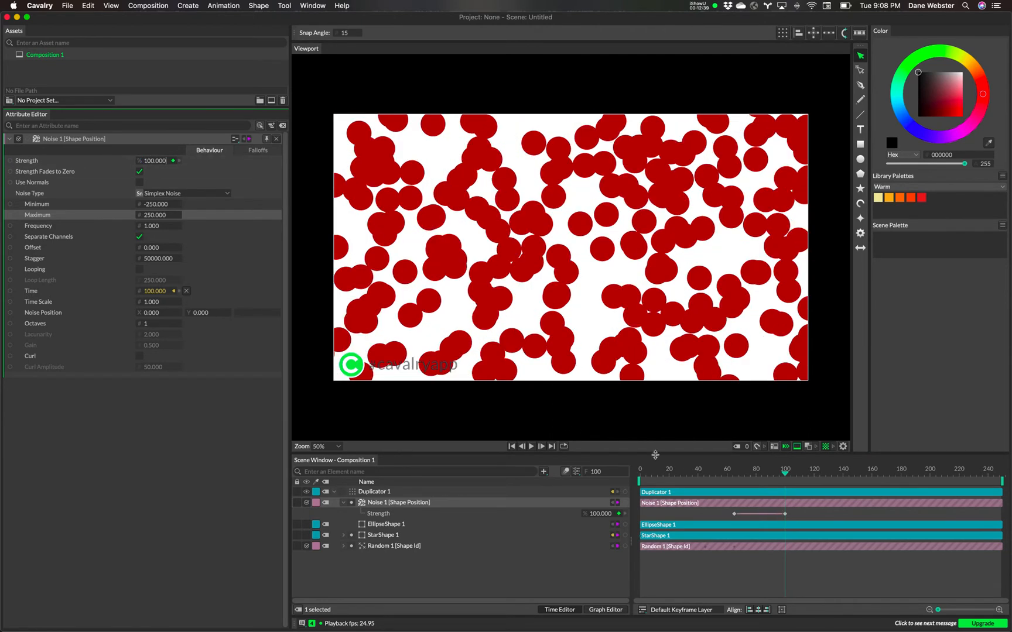
Step: Scrub through the frames around and past the Strength keyframes, and play the animation from the start
drag(784, 477, 904, 489)
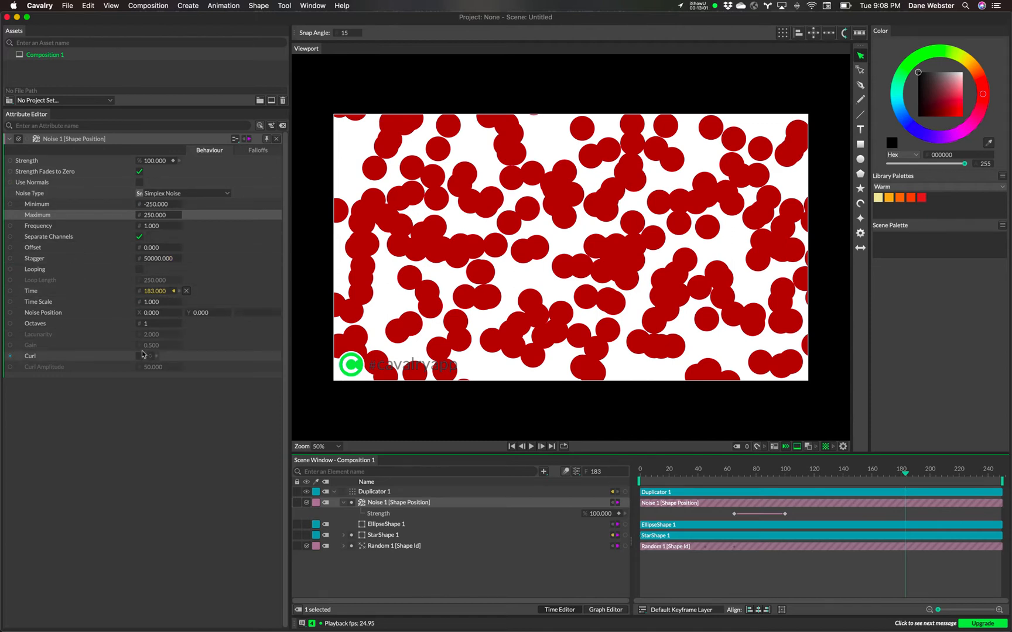
mouse_move(774, 476)
mouse_down()
mouse_move(735, 474)
mouse_move(787, 474)
mouse_up()
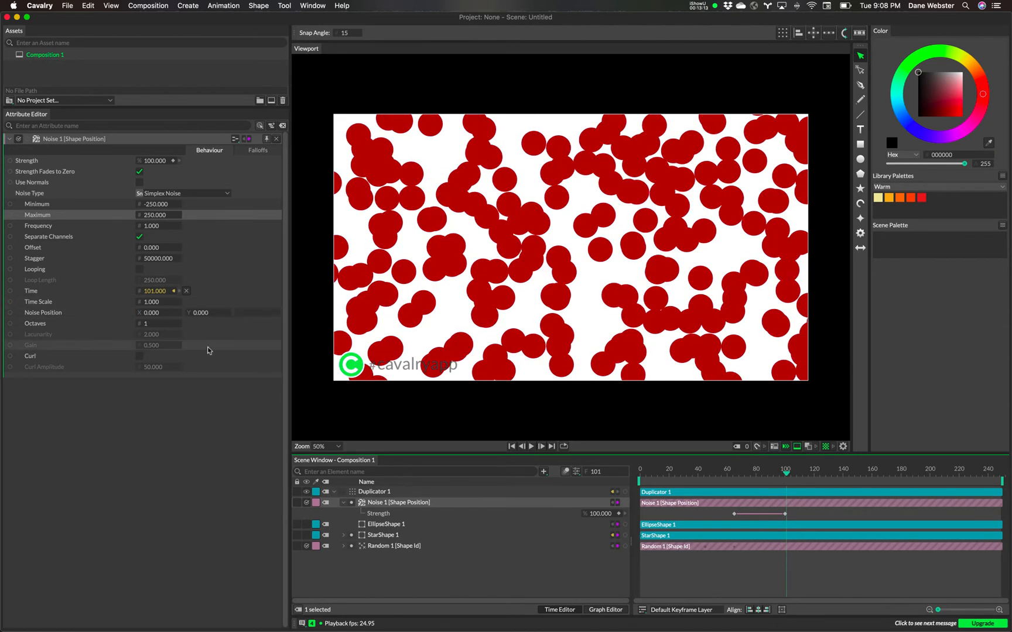
mouse_move(787, 476)
mouse_down()
mouse_move(956, 469)
mouse_move(726, 477)
mouse_move(784, 485)
mouse_up()
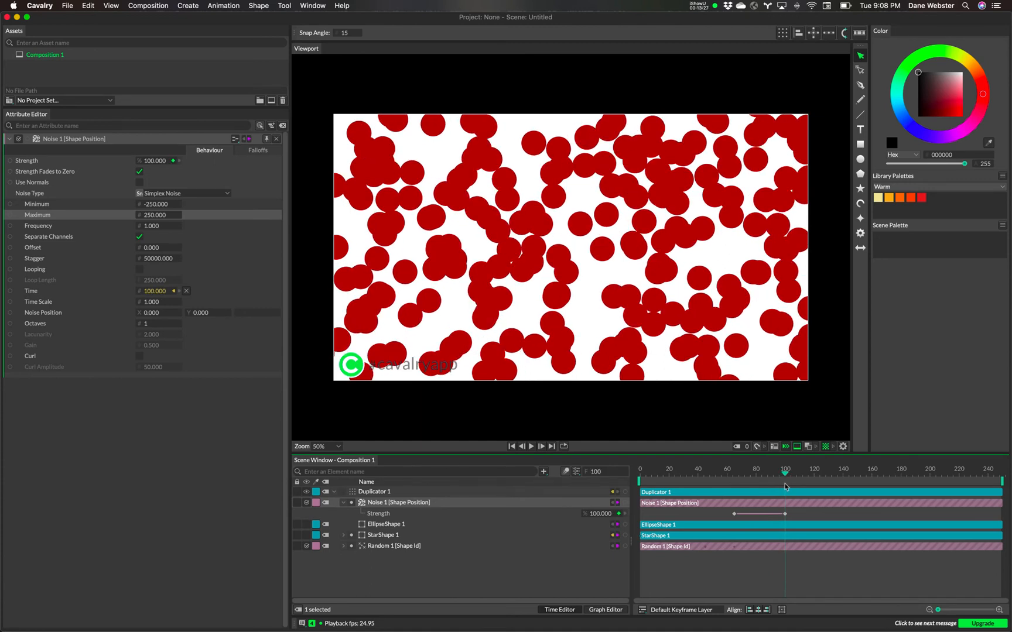
click(511, 446)
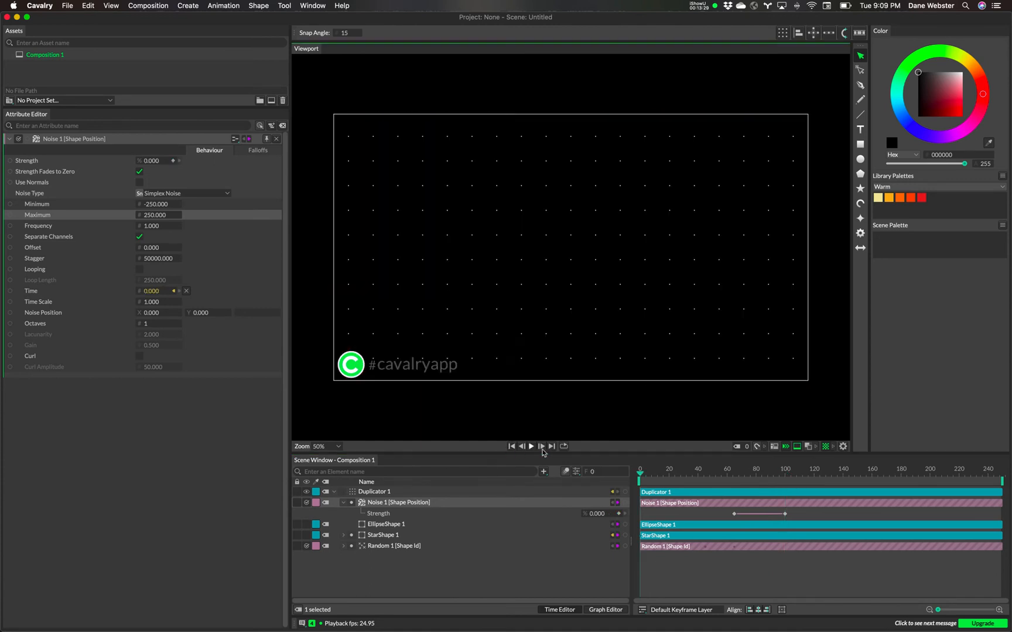
click(531, 447)
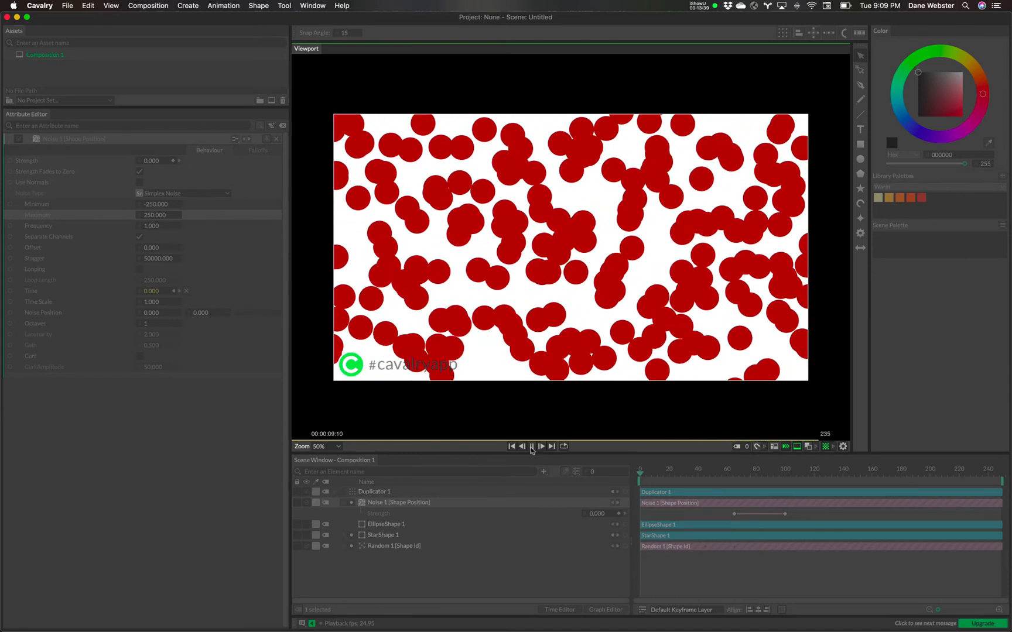
click(531, 446)
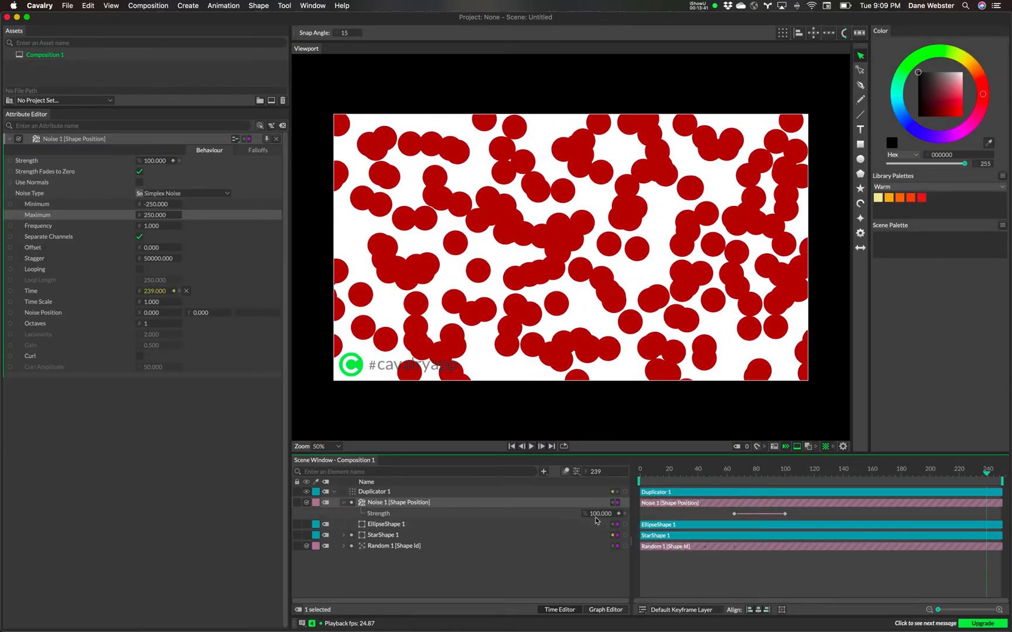
Step: Try a value of 150 for the Noise Strength keyframe at frame 100 and scrub back to frame 74
click(784, 514)
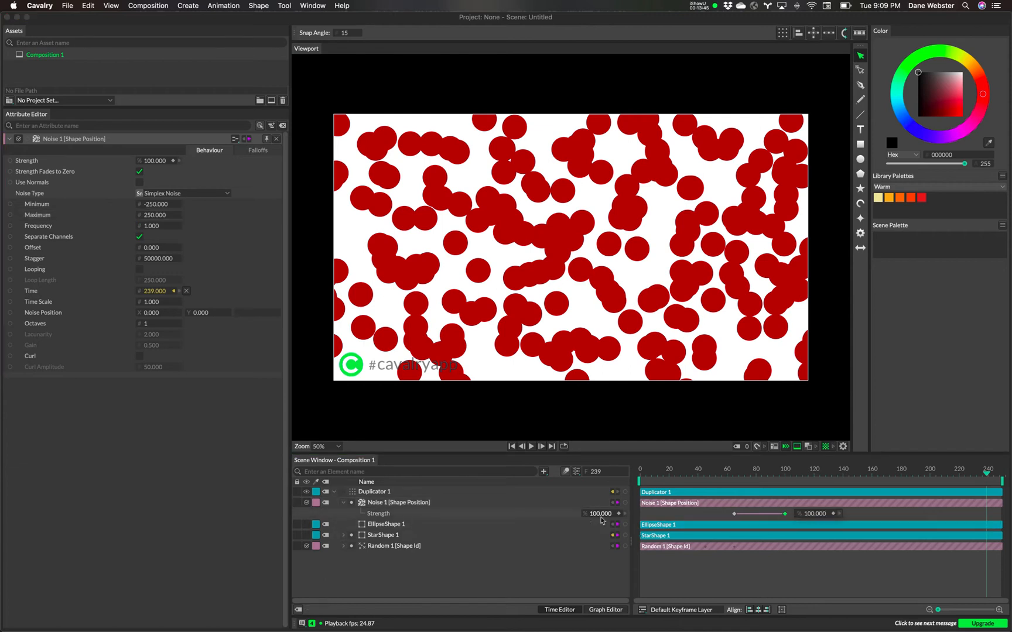
click(782, 477)
click(774, 479)
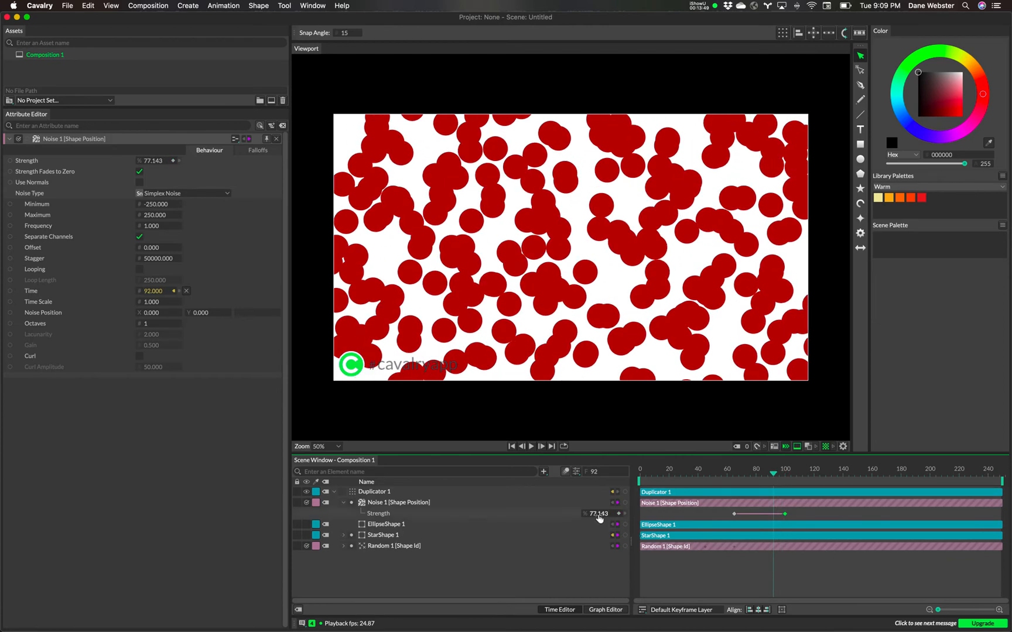
click(781, 476)
drag(780, 476, 785, 476)
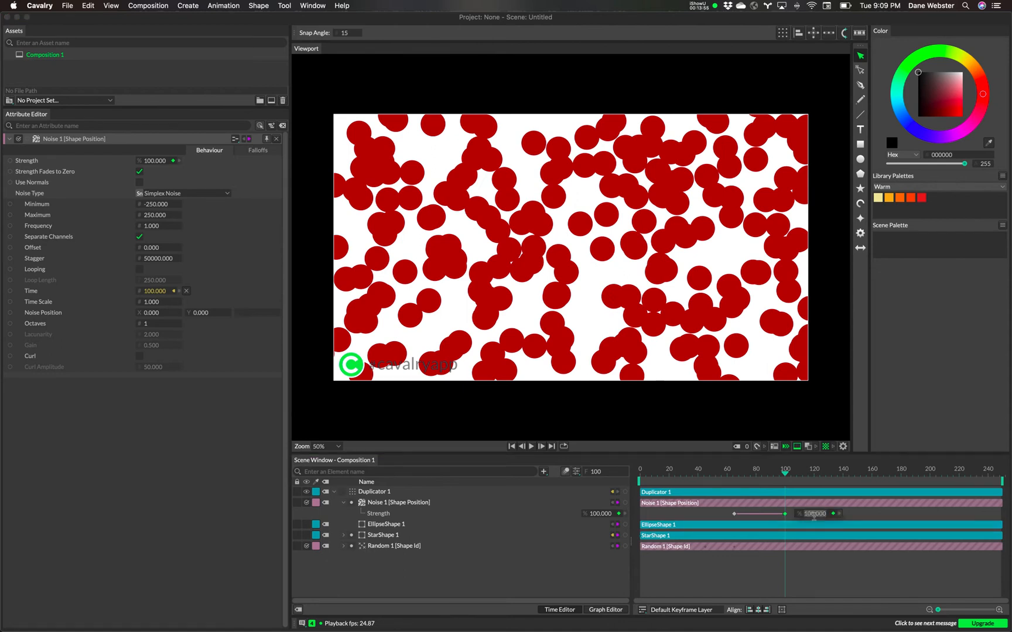
click(814, 514)
text(150)
key(Return)
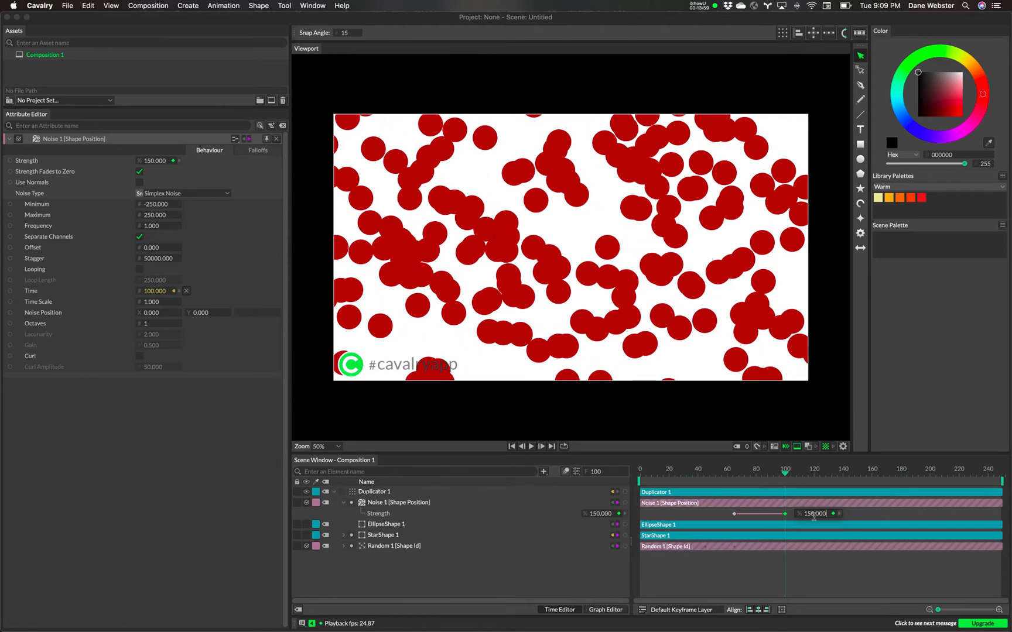
drag(784, 477, 747, 485)
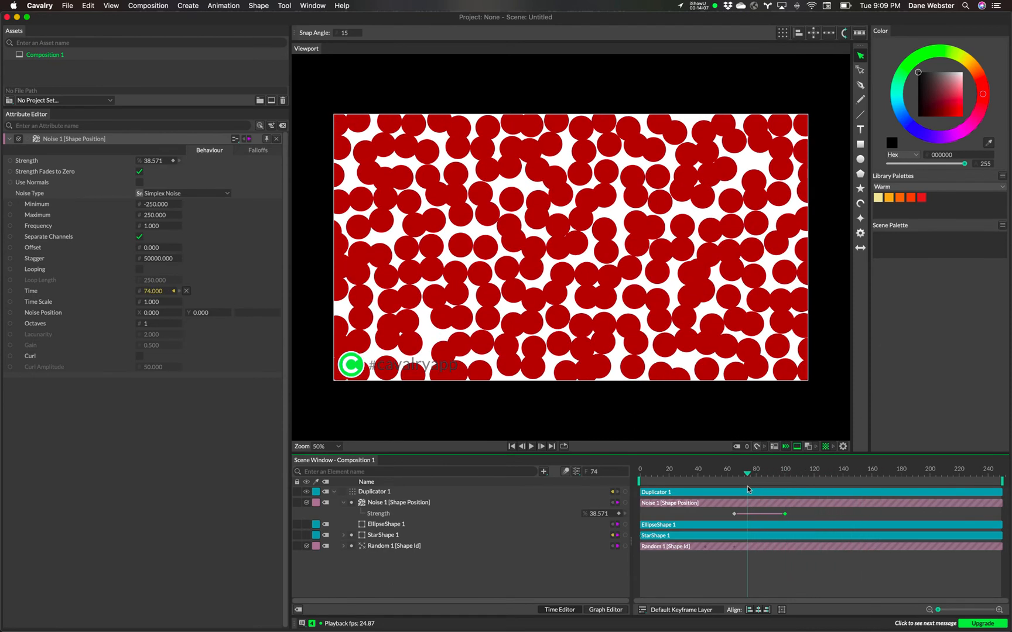
Step: Set the Noise Strength keyframe at frame 100 to 125 and scrub to frame 100
double_click(785, 515)
click(809, 515)
text(125)
key(Return)
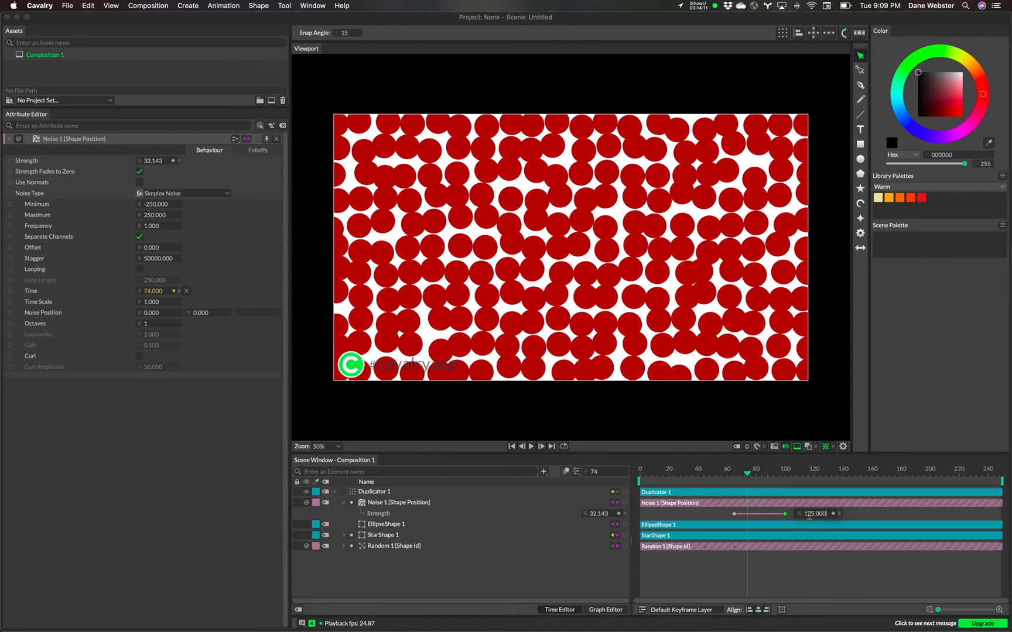
drag(747, 474, 785, 484)
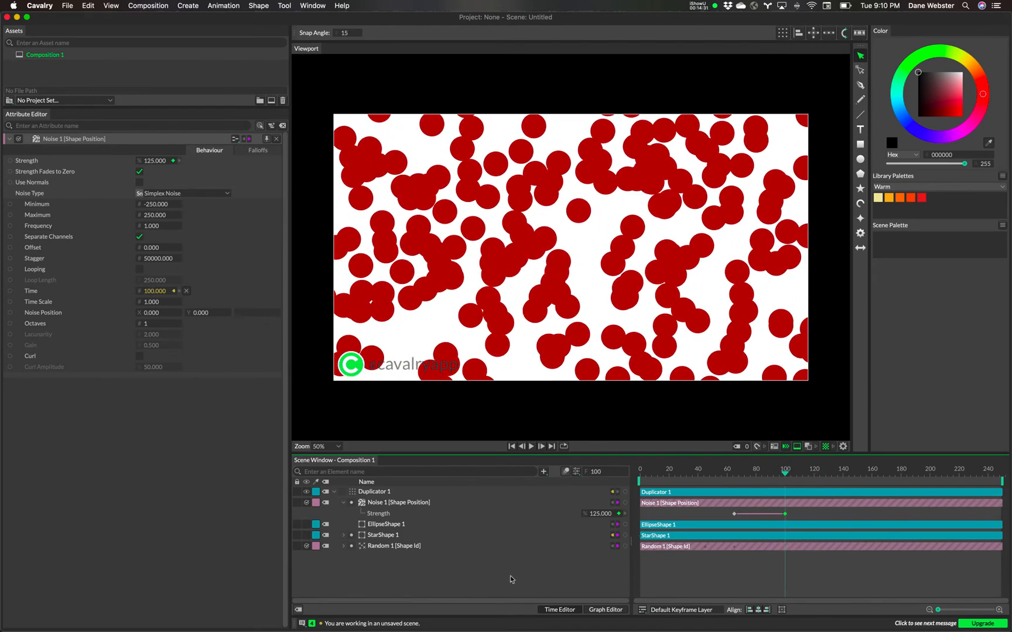
Step: Try changing Duplicator 1's Shape Scale to X 1.5 and Y 1.9, and undo the changes
click(375, 493)
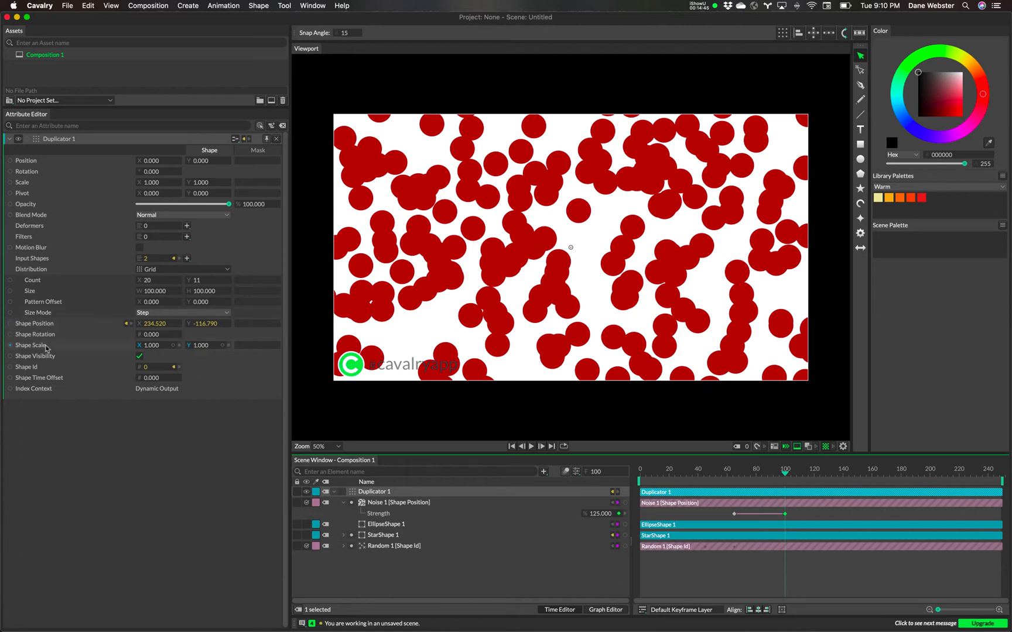
drag(153, 347, 161, 349)
key(super+z)
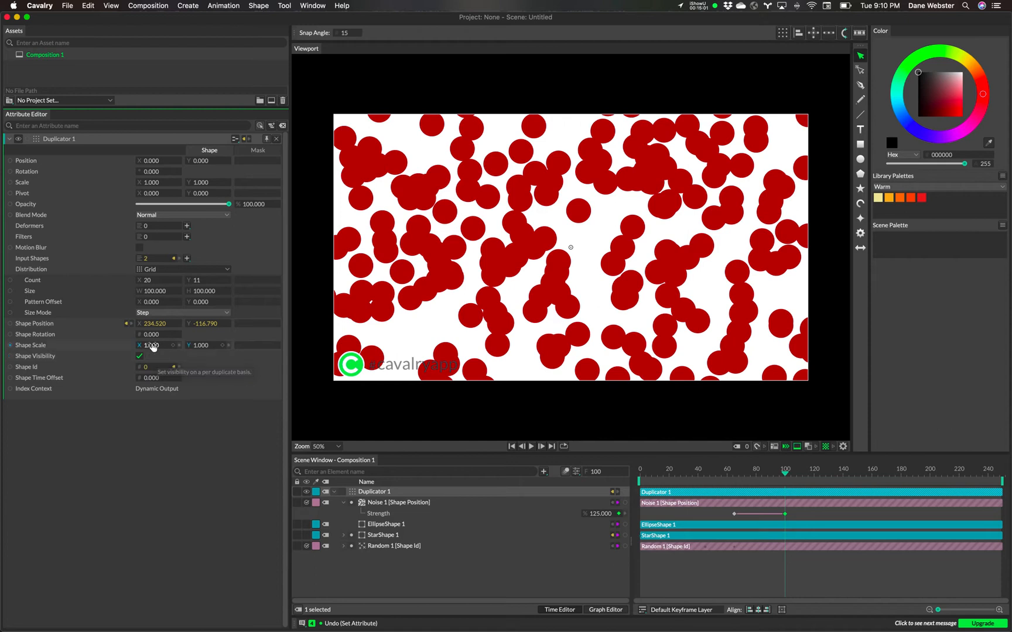
drag(155, 348, 205, 352)
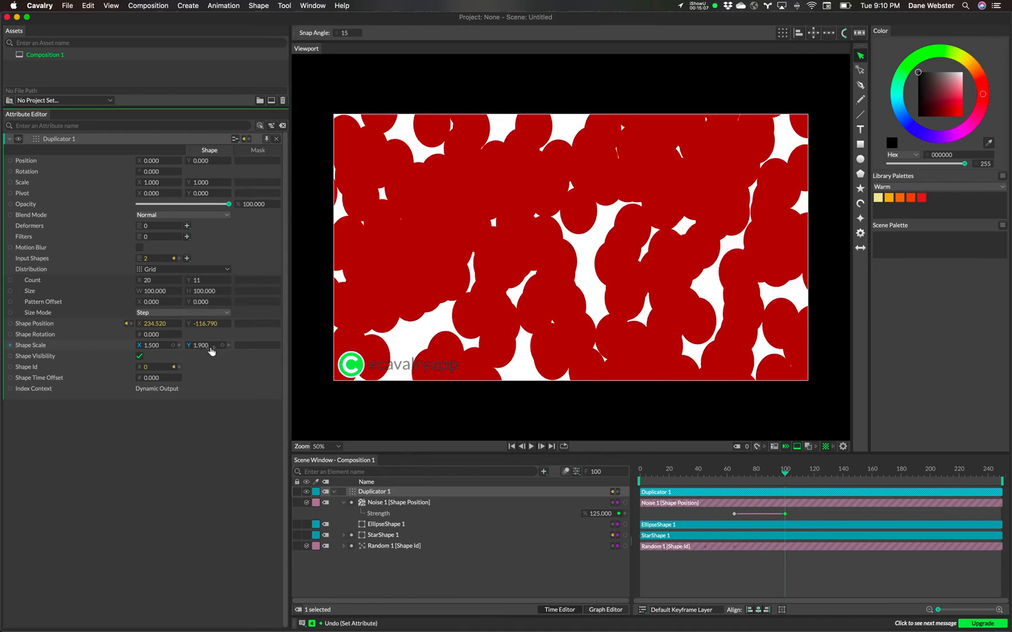
key(super+z)
key(super+z)
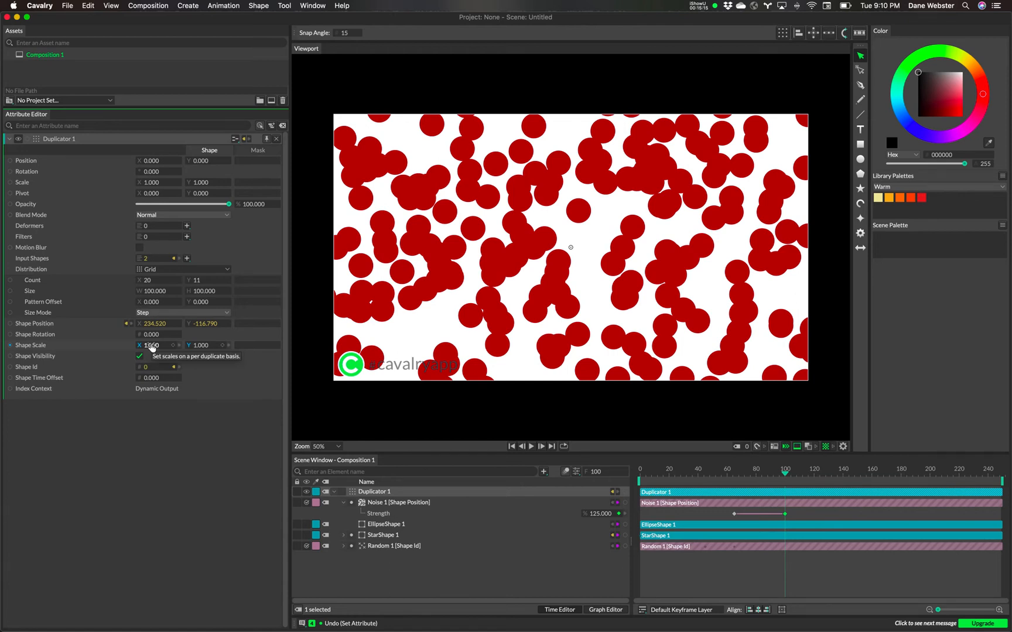
Step: Add a Noise behaviour to the X axis of Duplicator 1's Shape Scale and connect Shape Scale X to Y
right_click(35, 349)
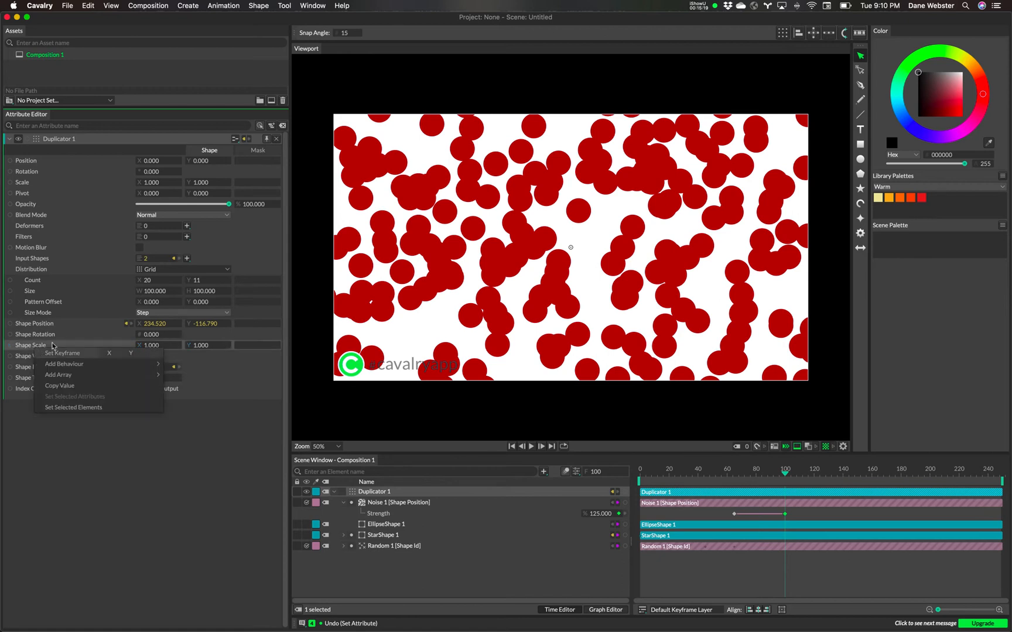
mouse_move(62, 364)
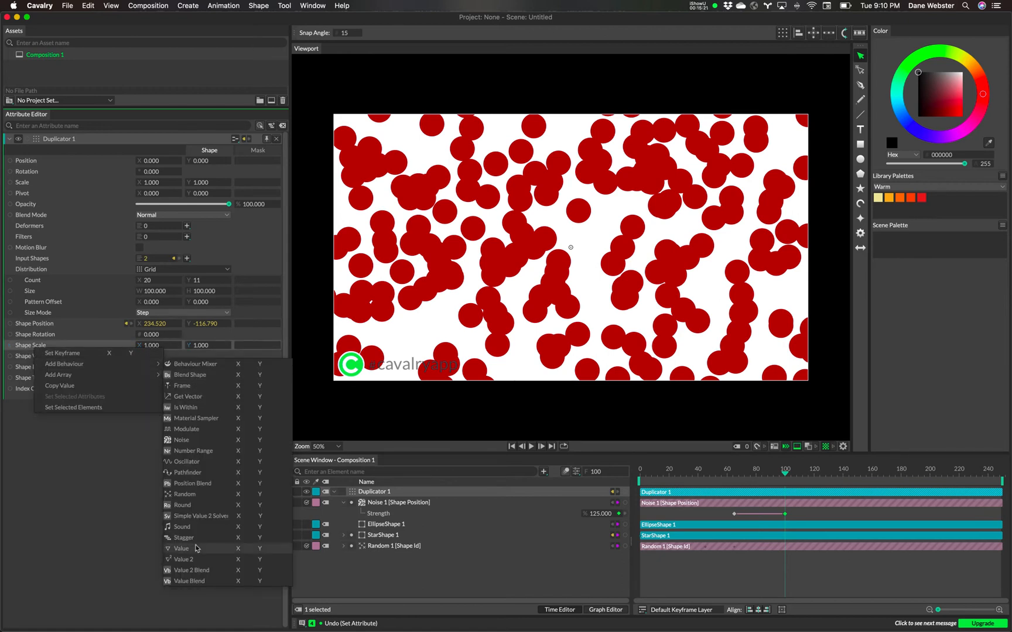
mouse_move(143, 366)
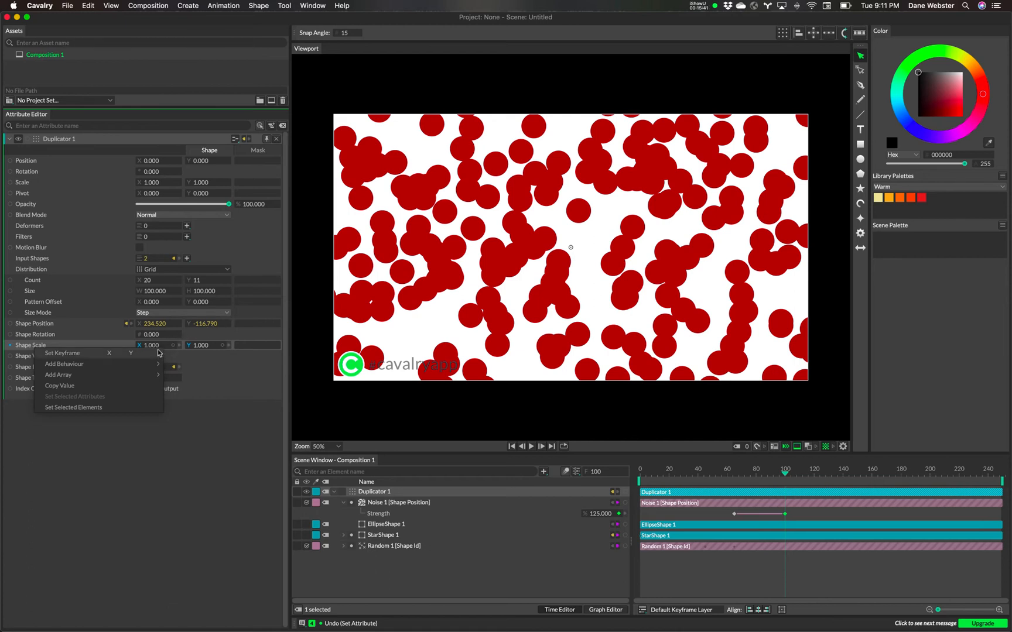
mouse_move(108, 368)
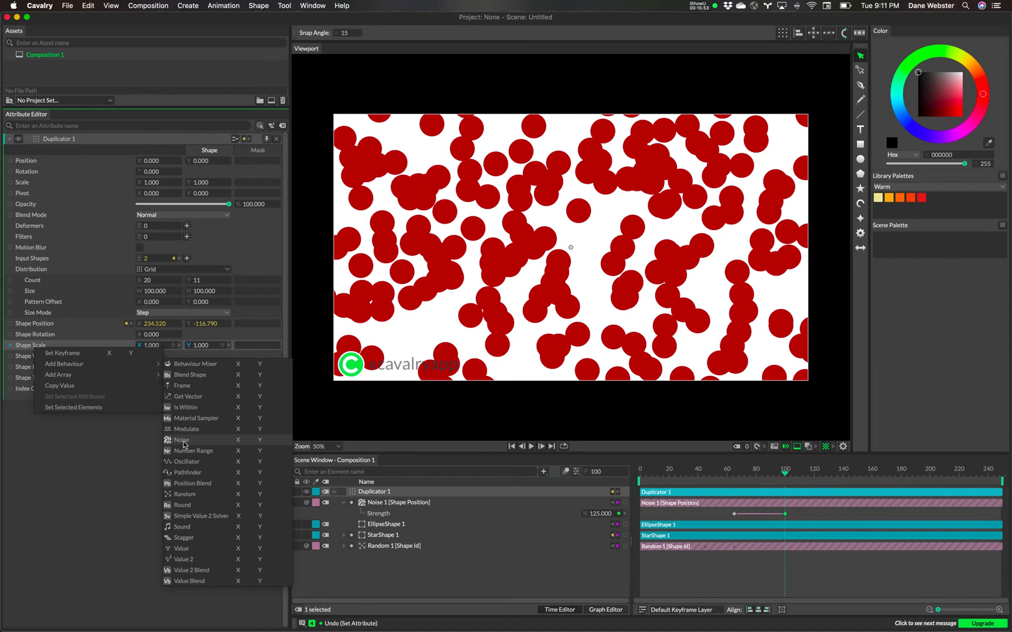
click(237, 439)
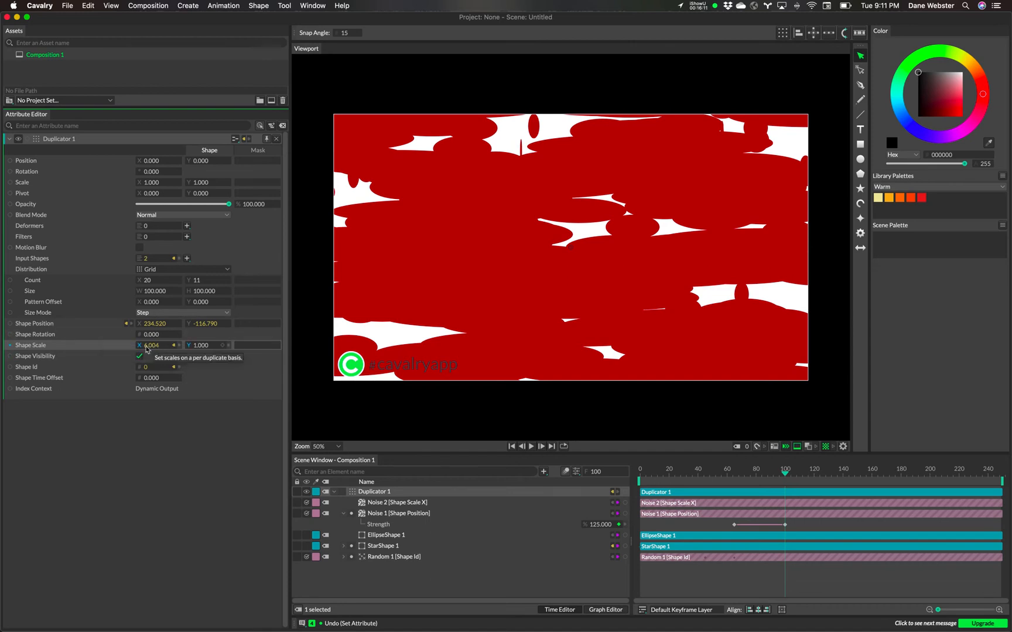
drag(140, 347, 206, 350)
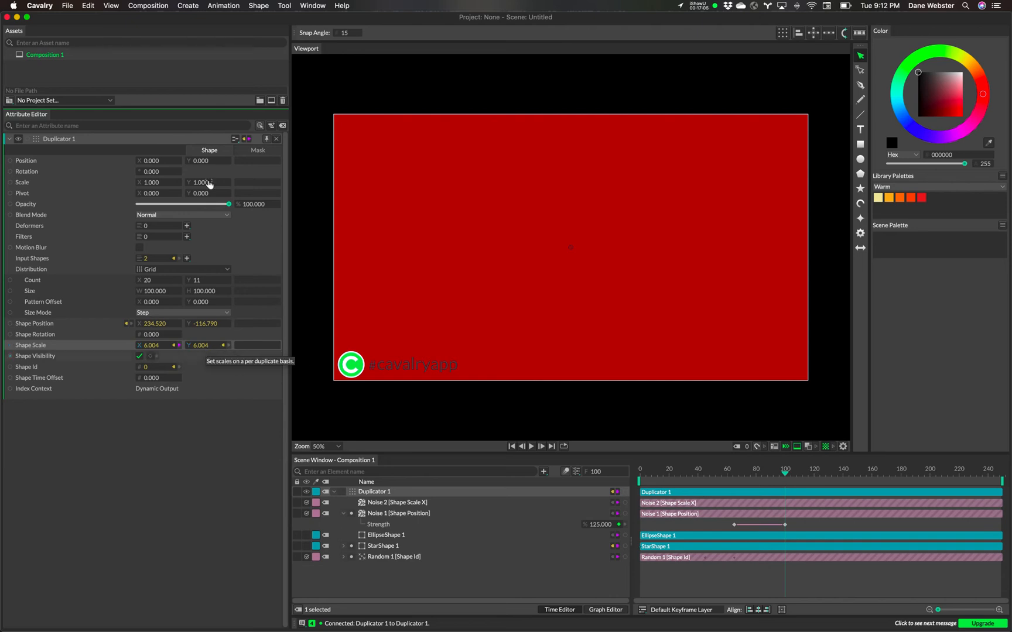
Step: Inspect Duplicator 1's node connections, spreading out the EllipseShape 1, Random 1 and Noise 2 nodes, and close the graph
click(234, 140)
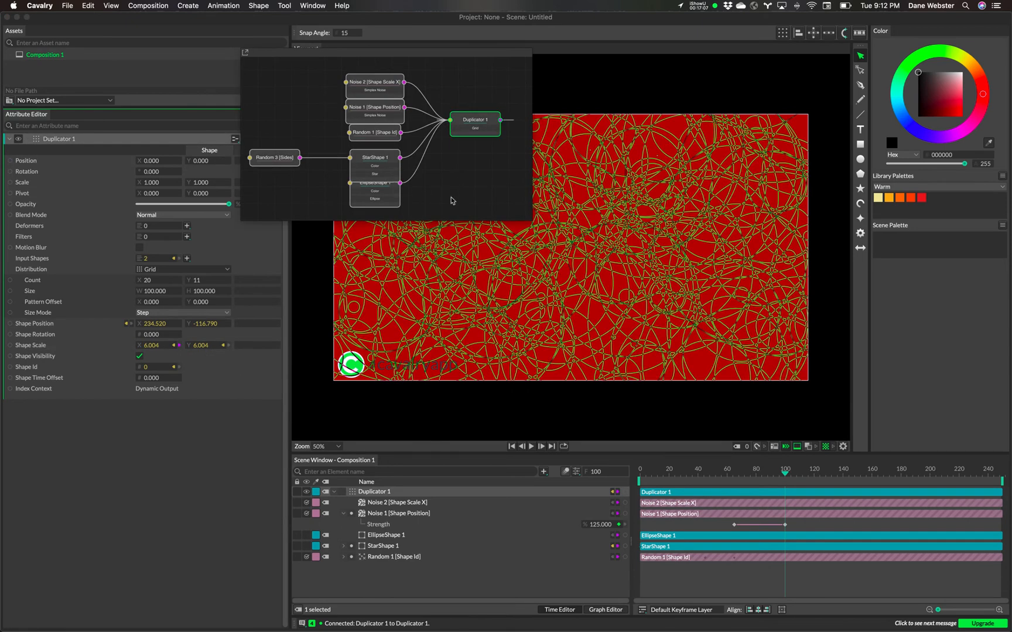
click(531, 223)
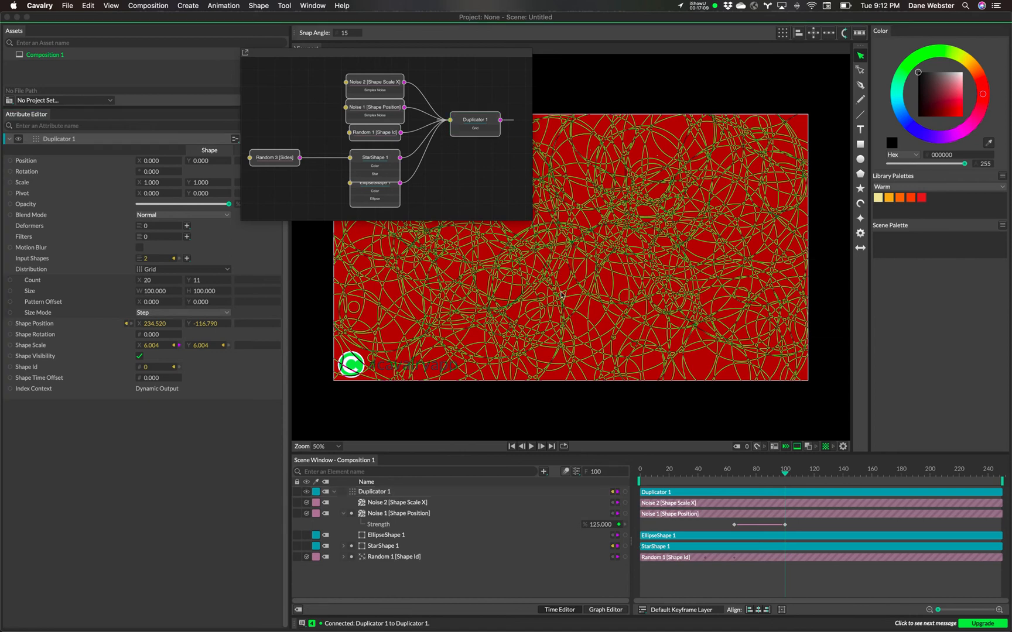
drag(387, 187, 384, 203)
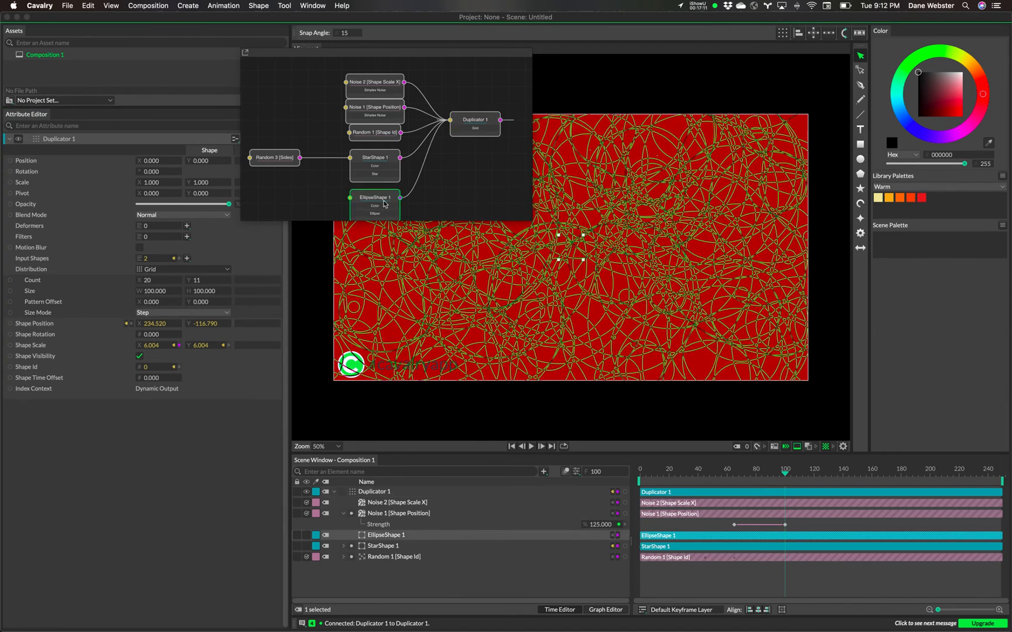
drag(383, 132, 384, 137)
drag(386, 82, 383, 71)
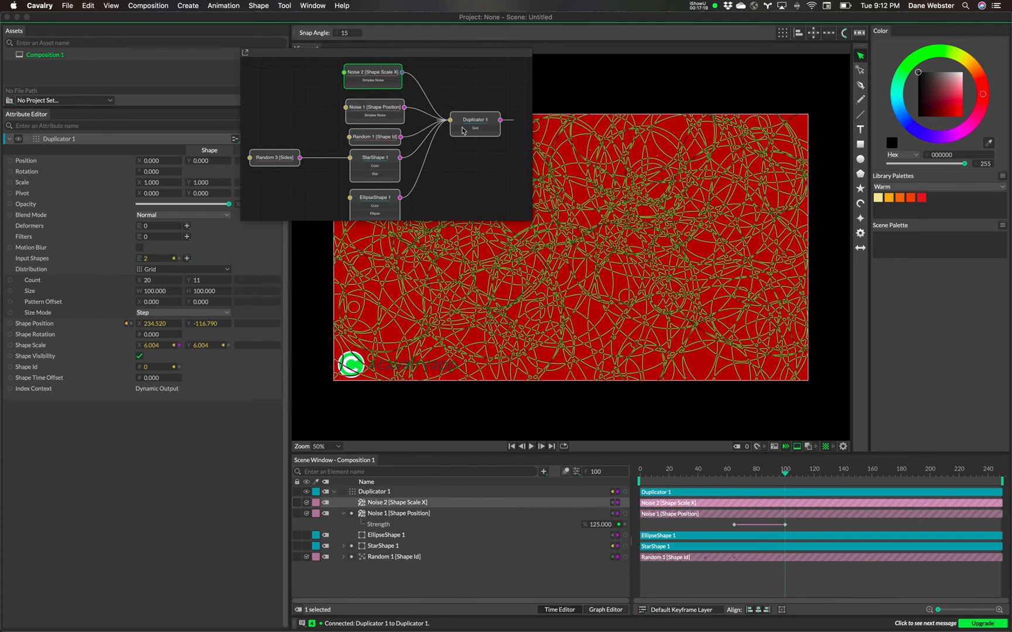
click(185, 71)
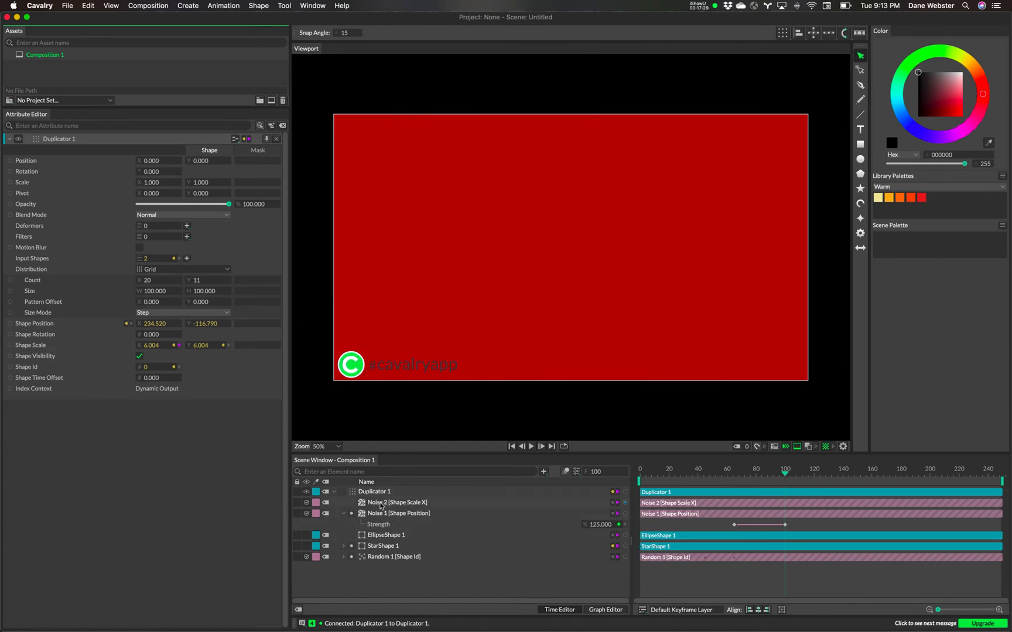
Step: Collapse the Shape Position Noise, and set the Shape Scale X Noise's minimum to 0 and maximum to 1
click(344, 514)
click(392, 503)
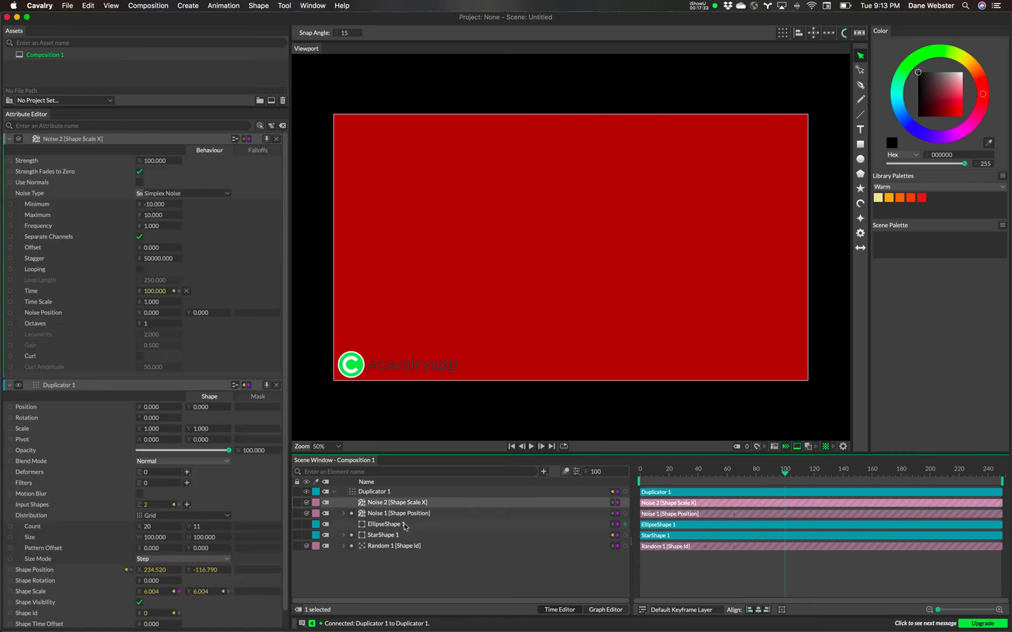
click(399, 505)
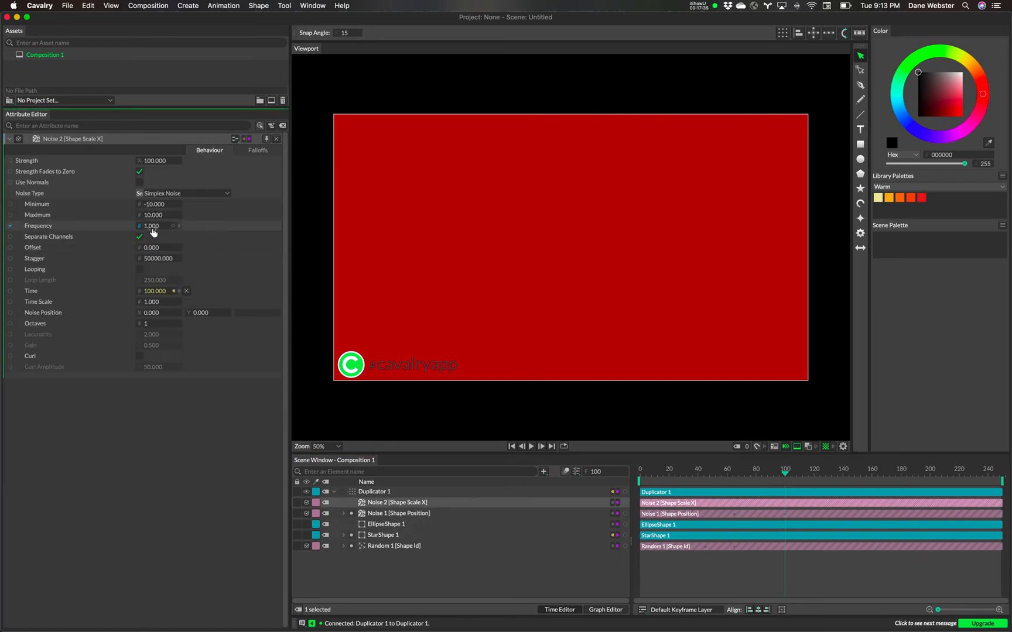
click(154, 204)
text(0)
click(154, 215)
text(1)
key(Return)
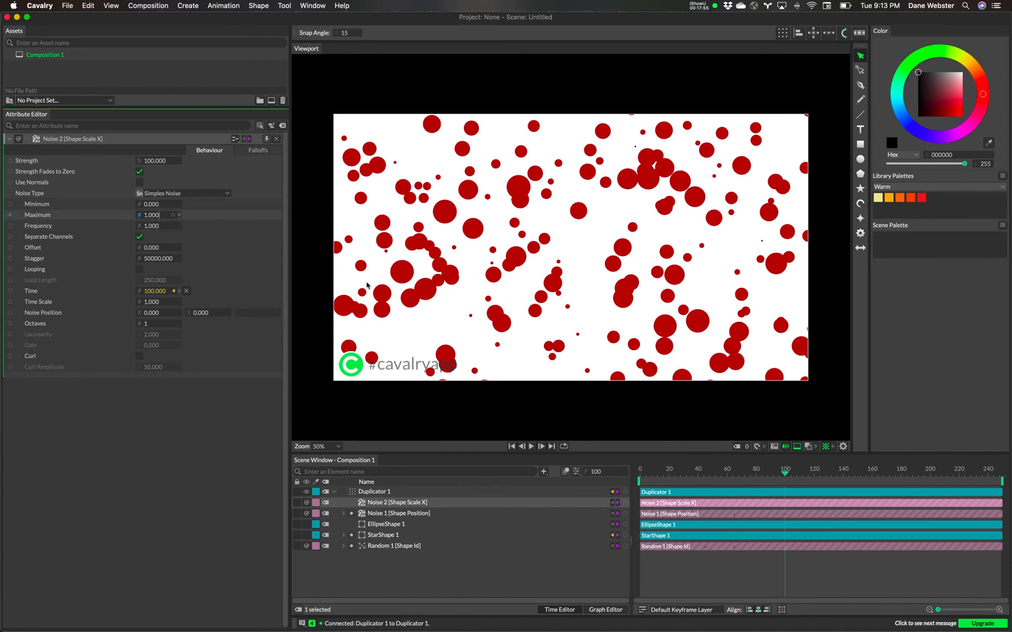
Step: At frame 0, set the Shape Scale X Noise's Minimum to 1 and keyframe both its Minimum and Maximum
drag(778, 479, 617, 496)
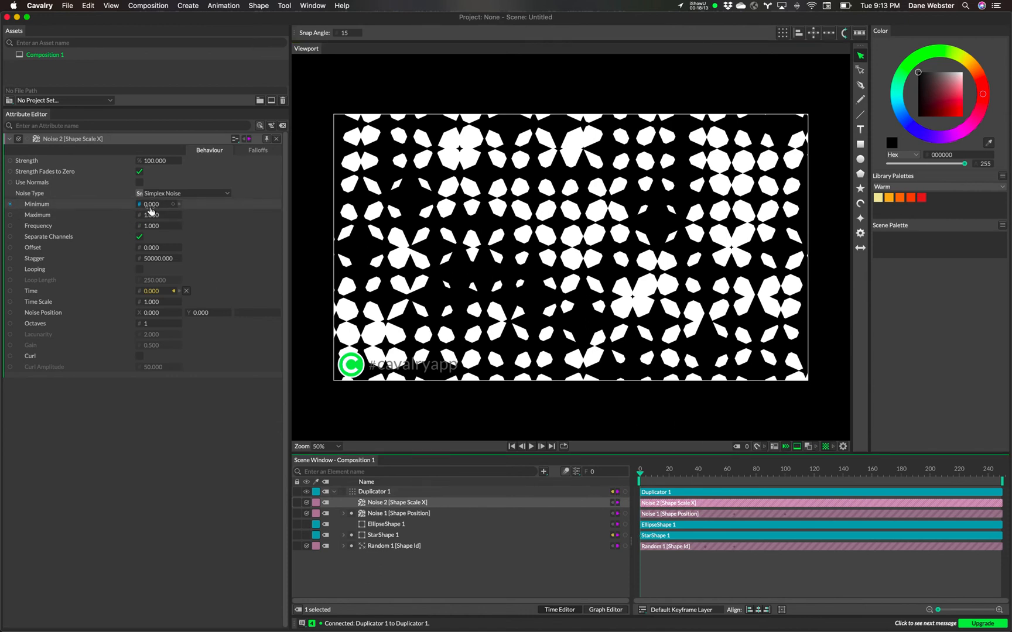
click(152, 204)
text(1)
key(Return)
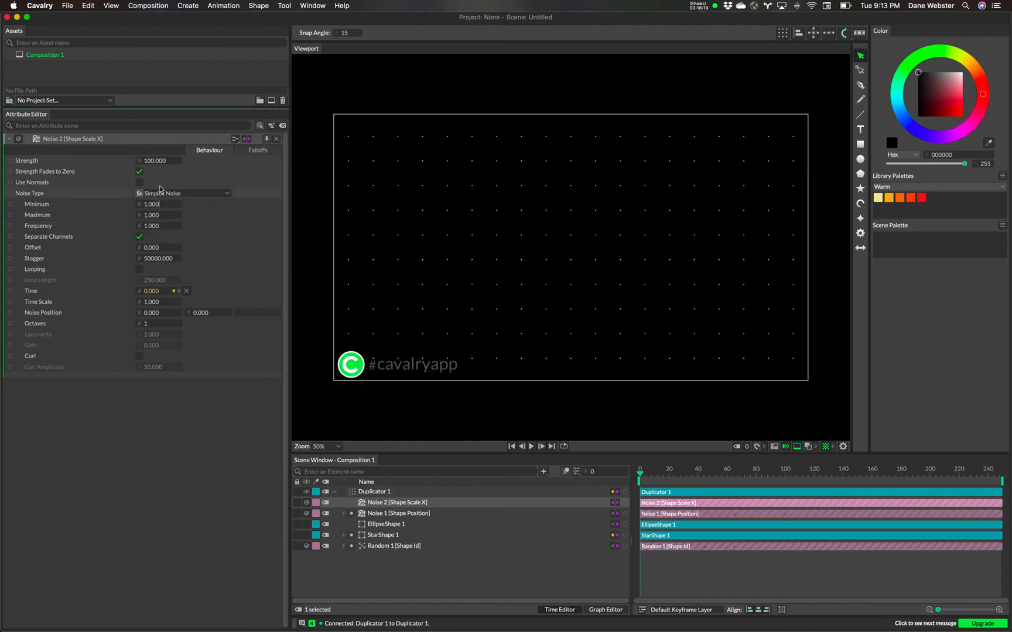
click(173, 204)
click(172, 214)
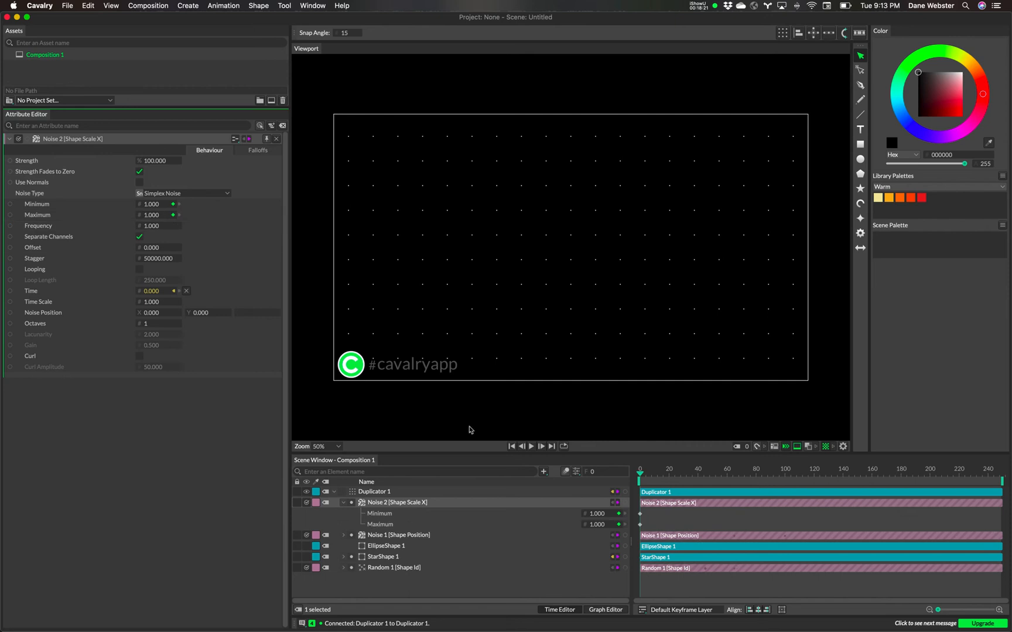
Step: At frame 10, keyframe the Shape Scale X Noise's Minimum at 0
drag(642, 478, 654, 478)
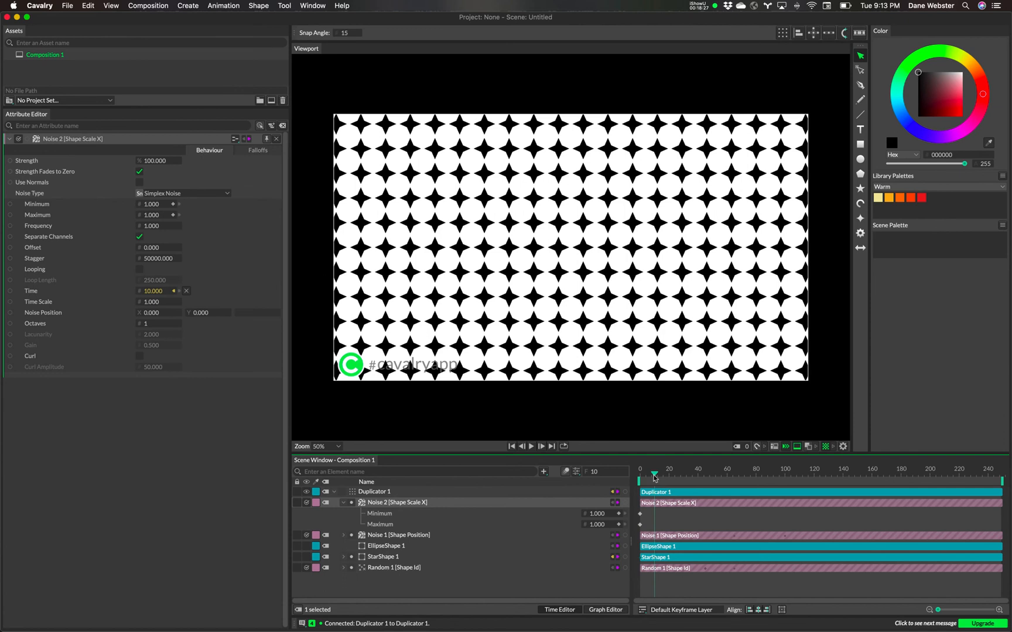
click(152, 204)
text(0)
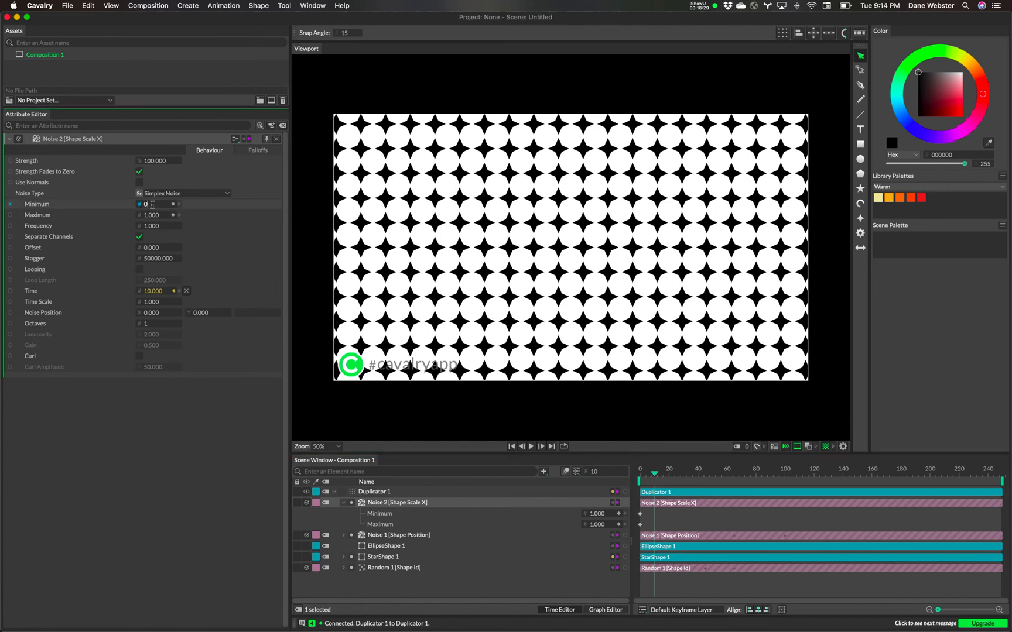
key(Return)
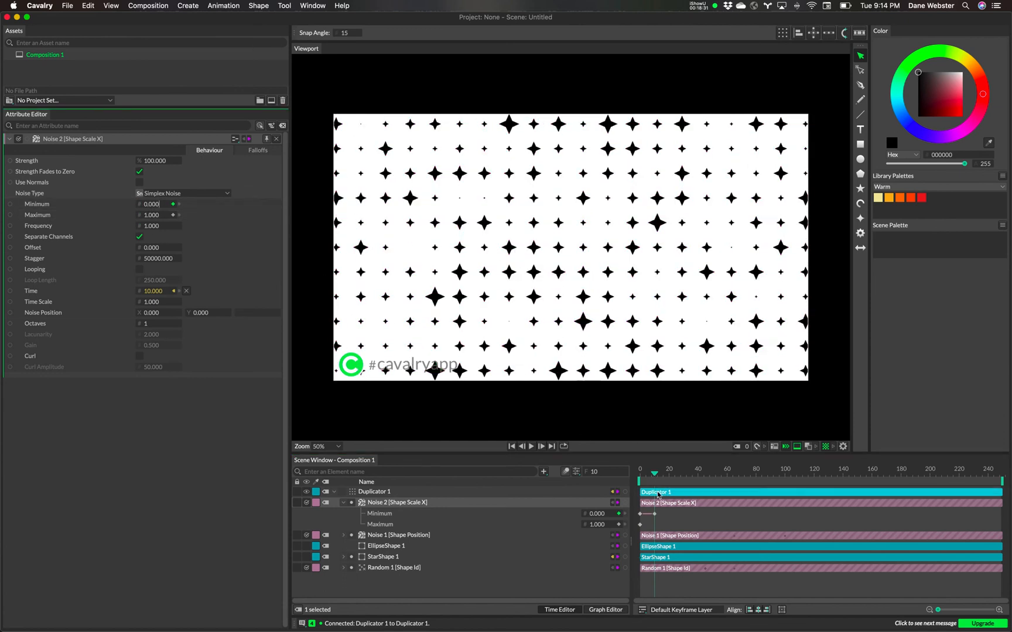
Step: Scrub through the animation and keyframe the Shape Scale X Noise's Minimum at 0 and Maximum at 1 on frame 120
drag(655, 478, 720, 481)
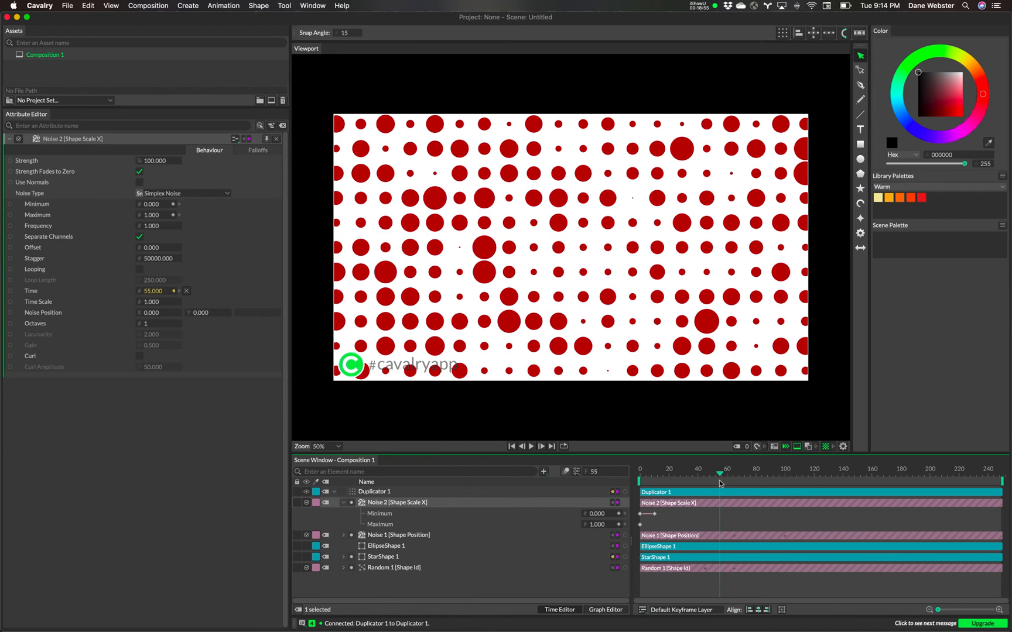
mouse_move(726, 480)
mouse_down()
mouse_move(756, 481)
mouse_move(714, 483)
mouse_up()
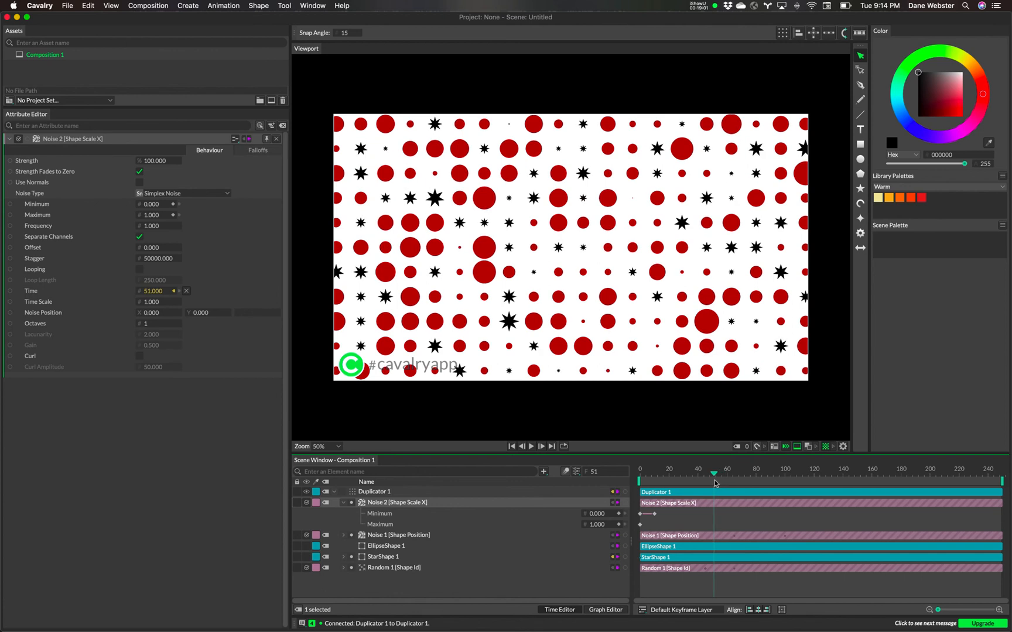
drag(713, 479, 712, 482)
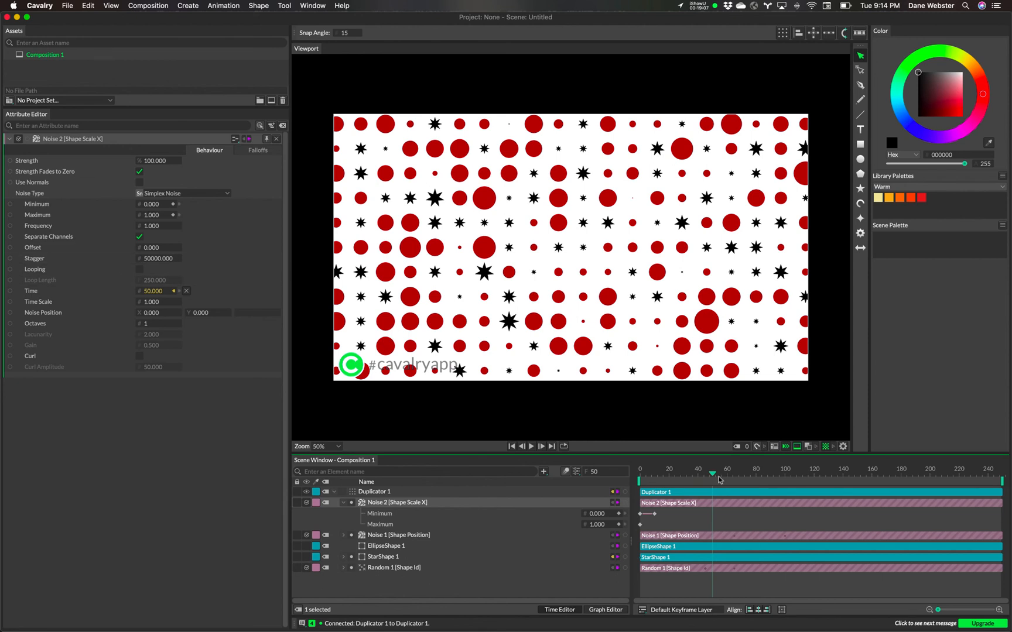
drag(703, 476, 814, 489)
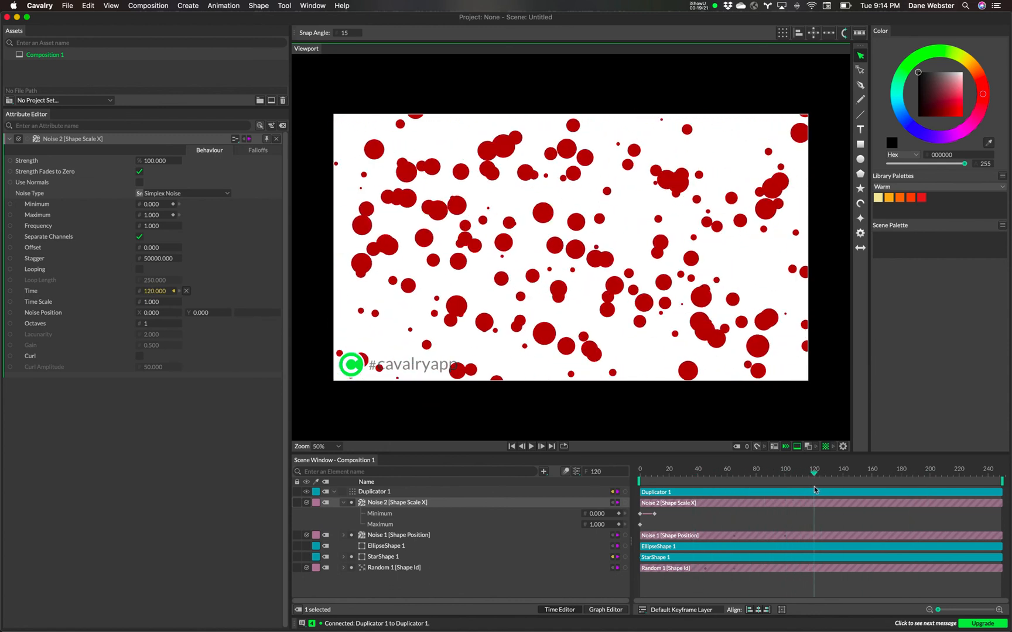
click(173, 204)
click(174, 215)
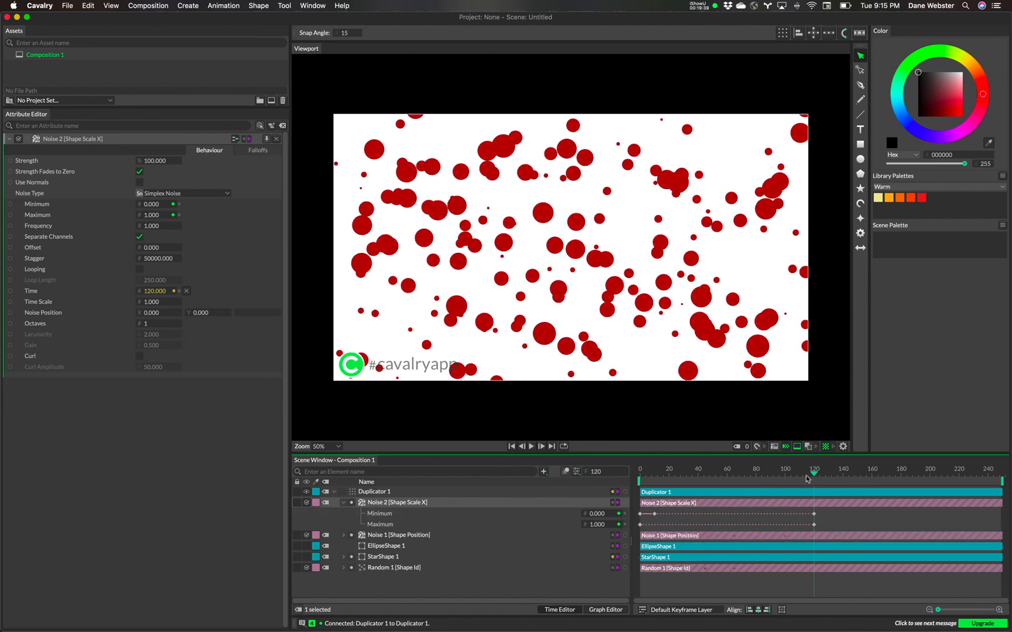
Step: At frame 180, keyframe the Shape Scale X Noise's Maximum at 0
drag(816, 477, 901, 496)
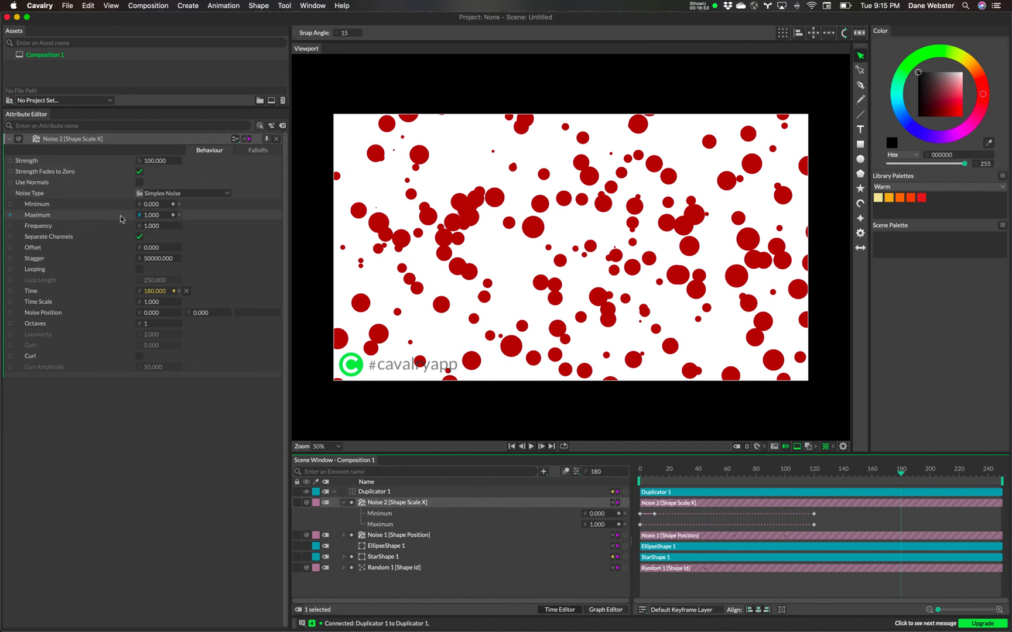
click(157, 218)
text(0)
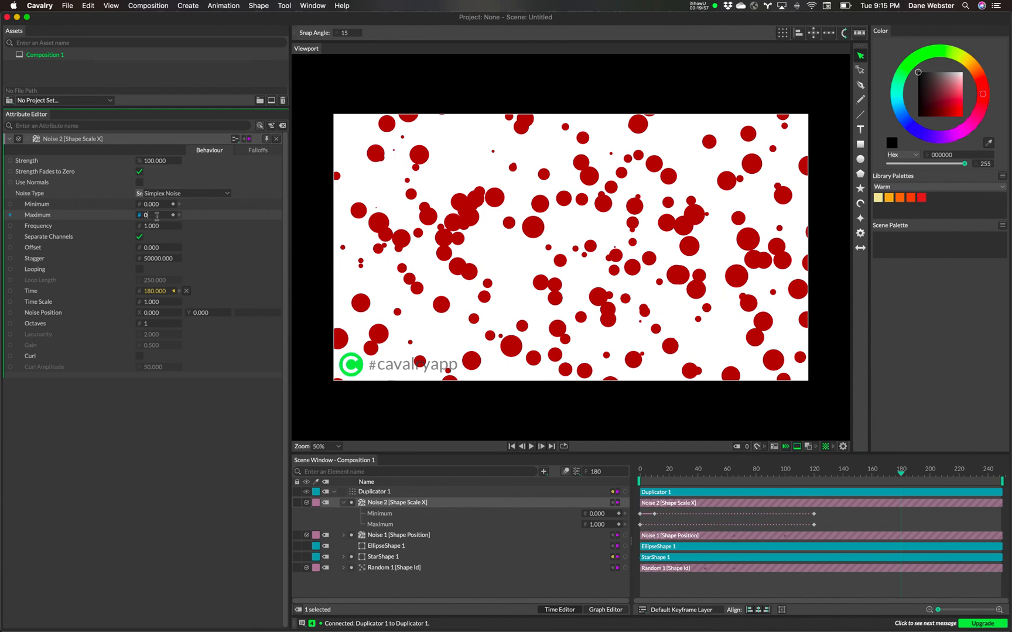
key(Return)
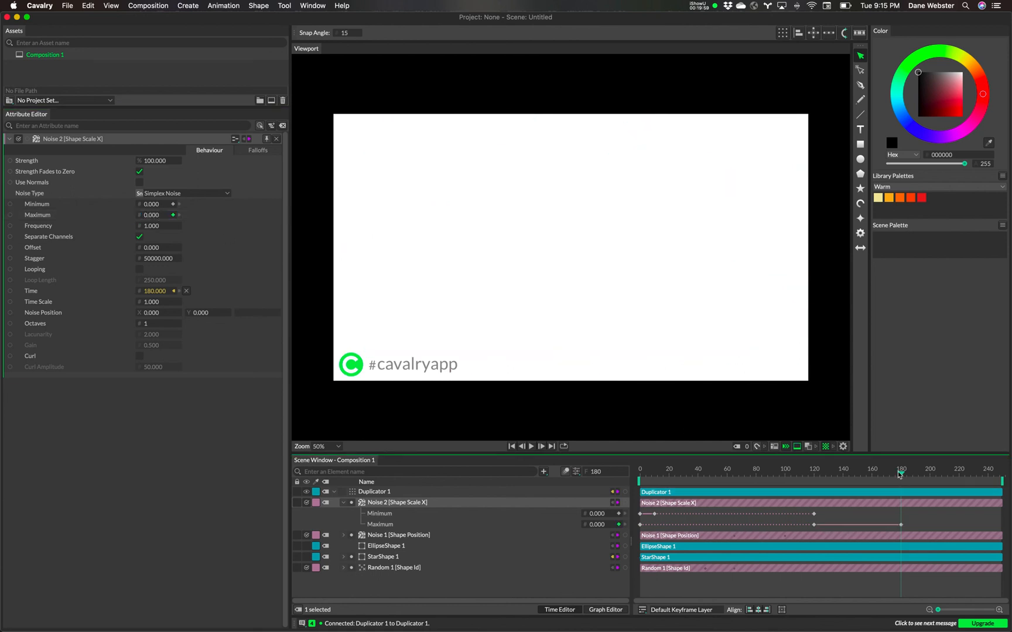
Step: Shift the last Maximum keyframe of the Shape Scale X Noise earlier to about frame 140, and play the animation from frame 0
drag(901, 475, 844, 529)
drag(872, 479, 841, 481)
drag(801, 493, 639, 517)
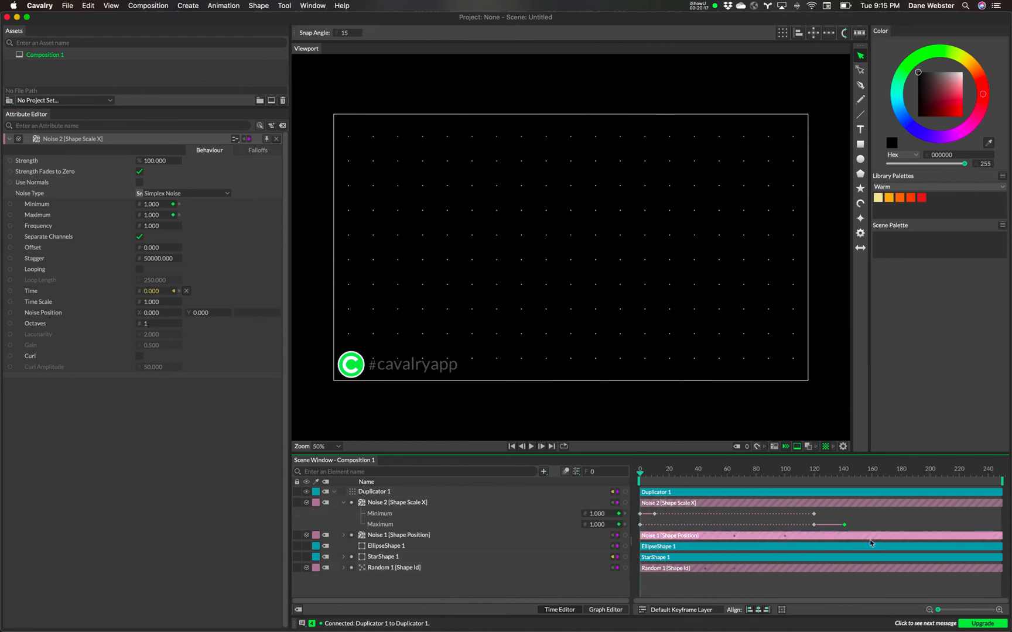
click(531, 447)
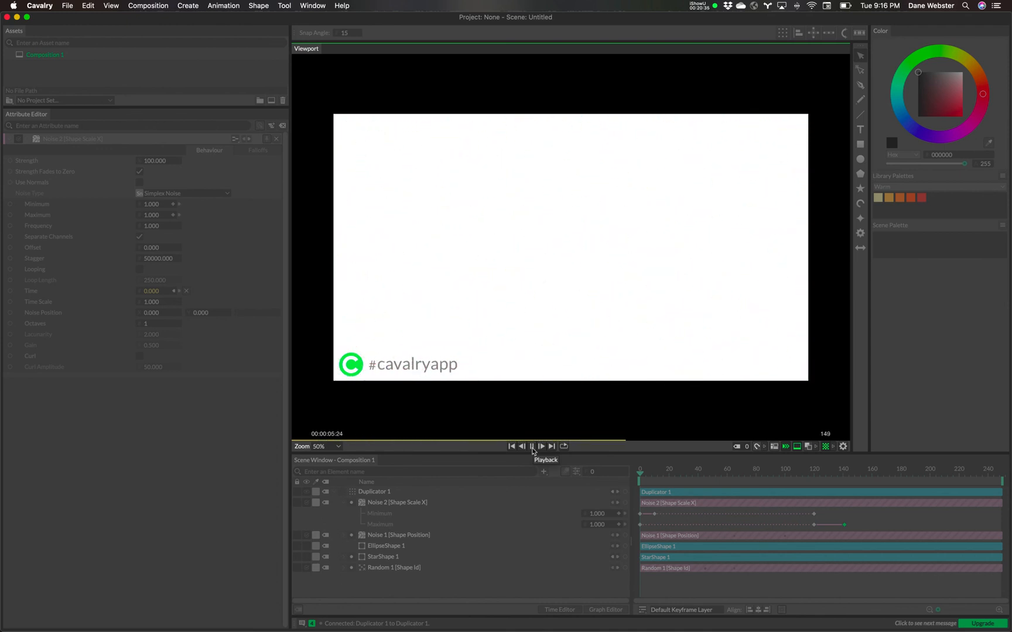
click(532, 447)
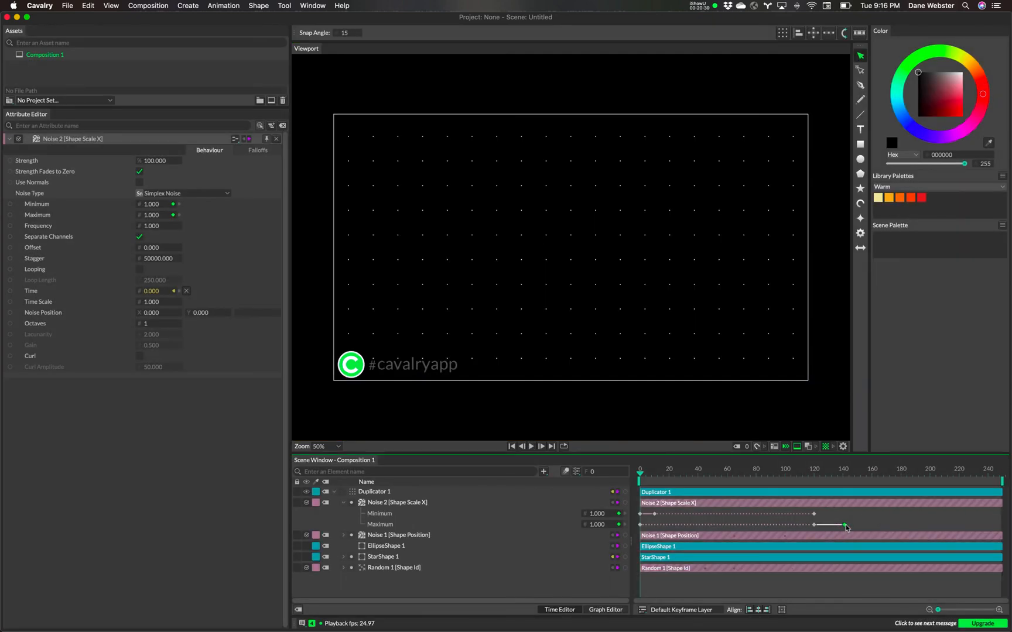
Step: Nudge the last Maximum keyframe slightly earlier to about frame 139, and check the composition at frame 80
drag(845, 527, 843, 528)
drag(798, 479, 755, 481)
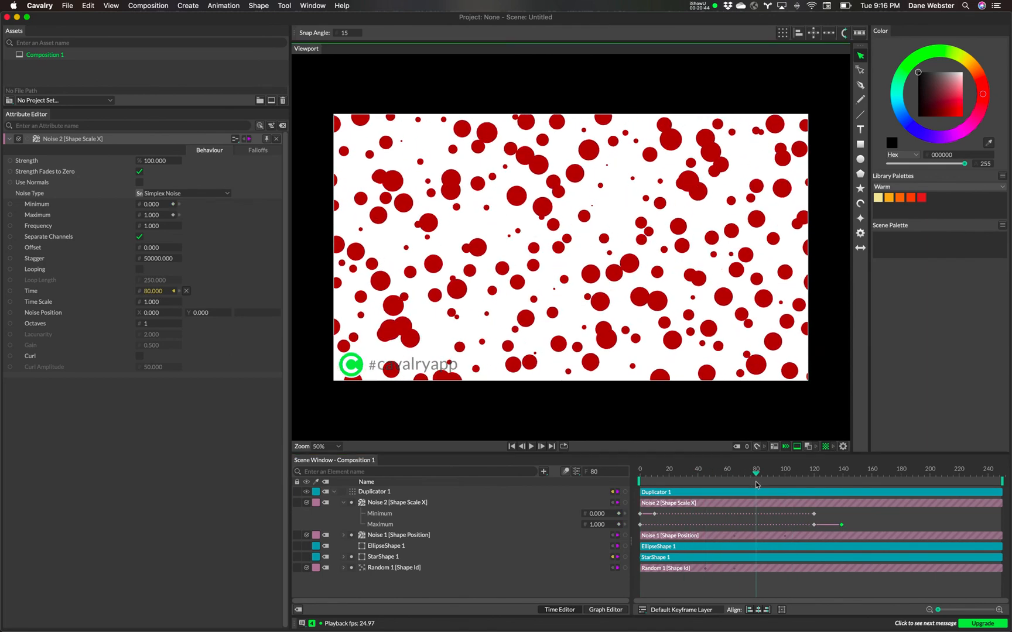
click(334, 492)
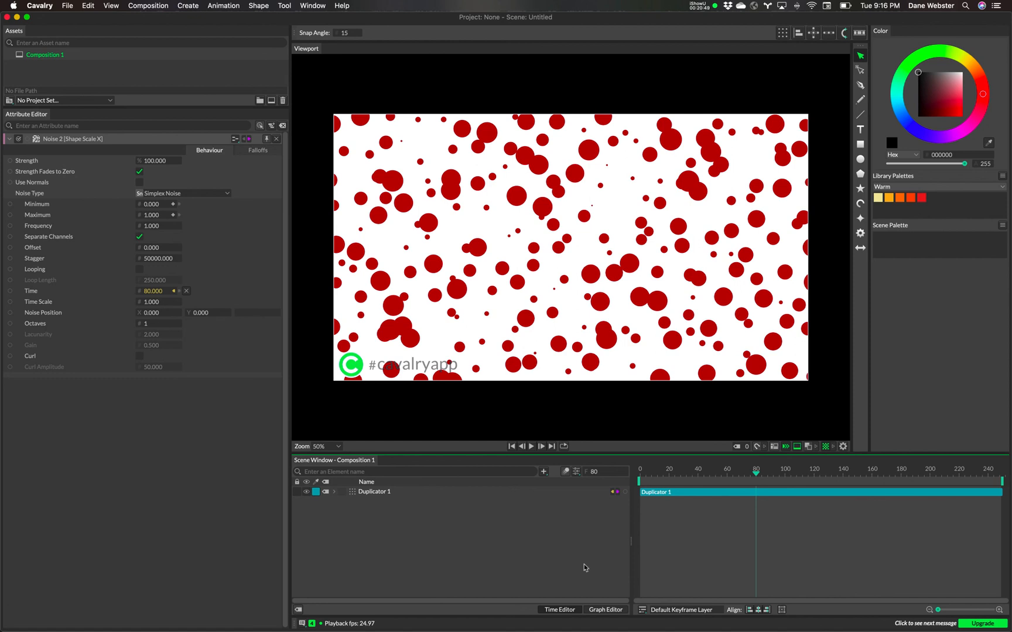
click(335, 492)
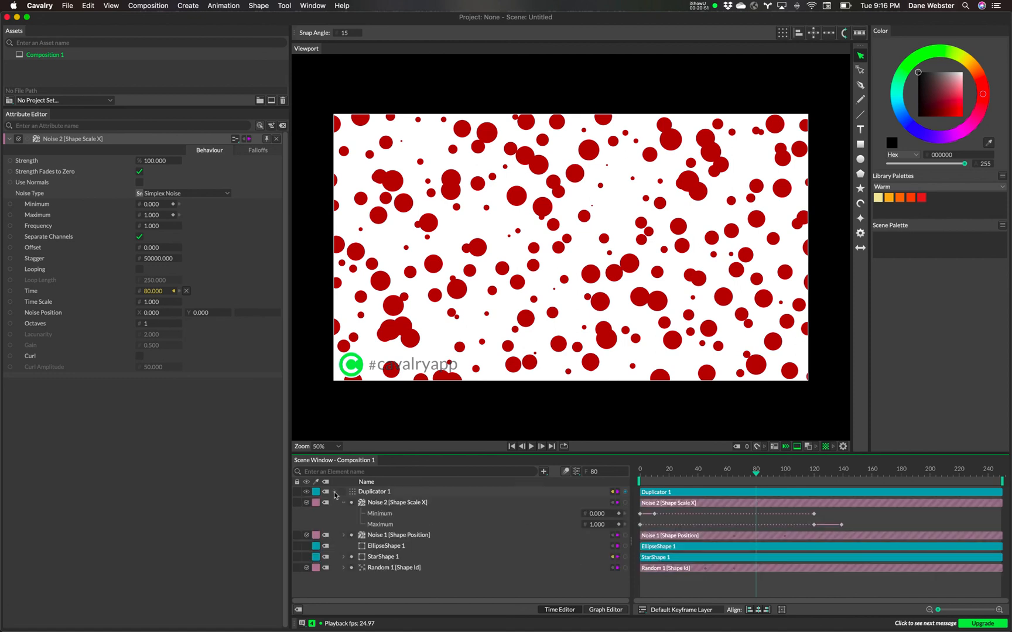